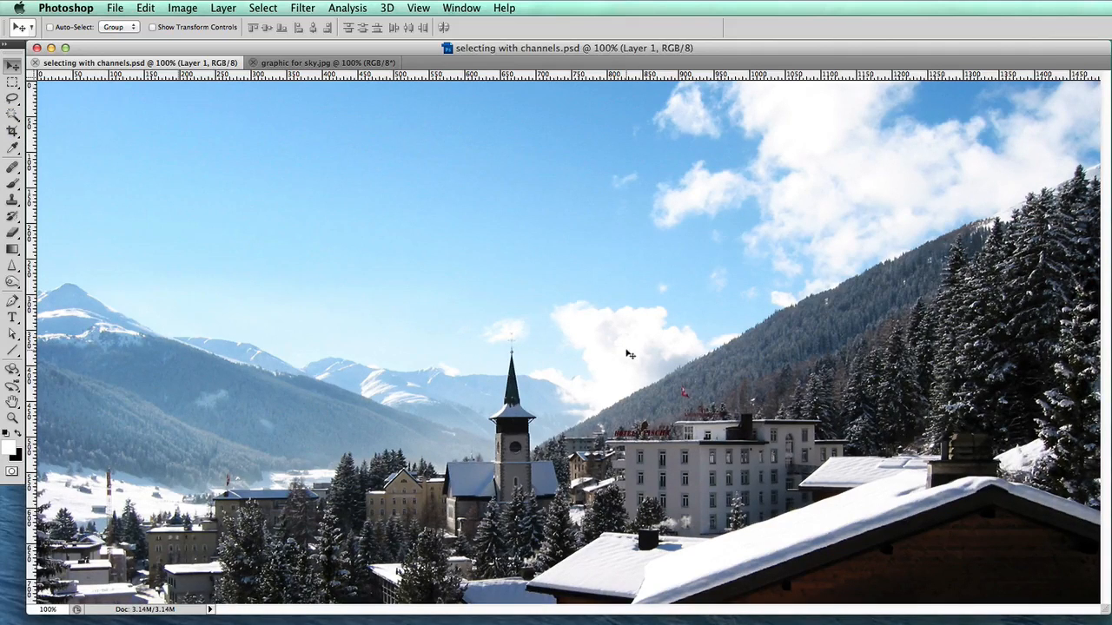
mouse_move(653, 375)
left_mouse_down()
mouse_move(762, 330)
mouse_move(668, 385)
left_mouse_up()
key("super+1")
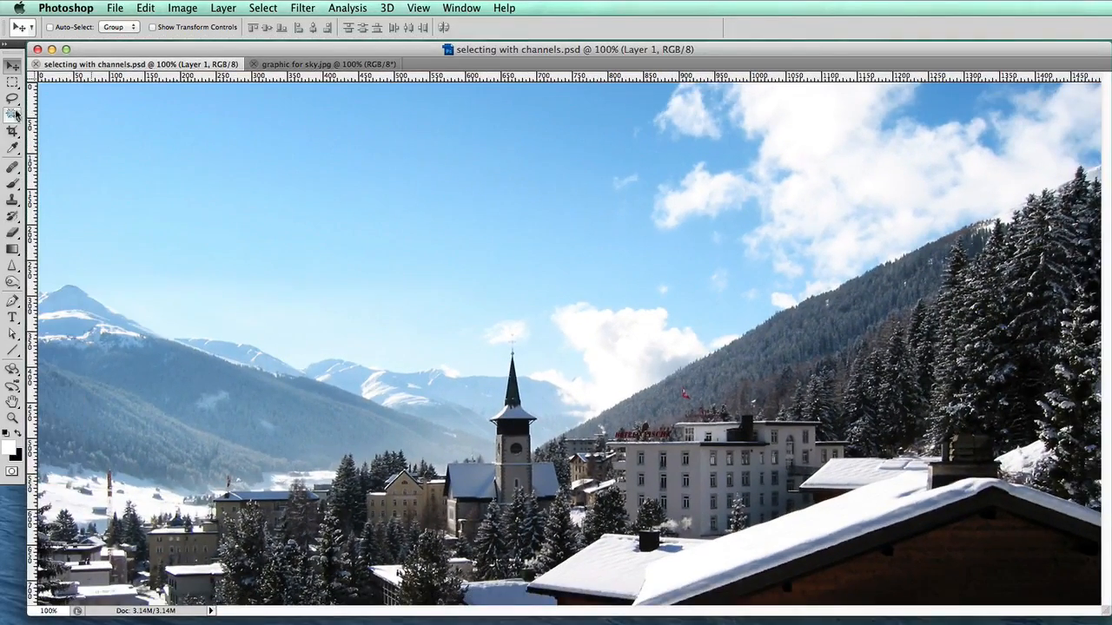
Try to select the sky and clouds with the Magic Wand at tolerance 25, and clear the selection
left_click(12, 113)
left_click(179, 185)
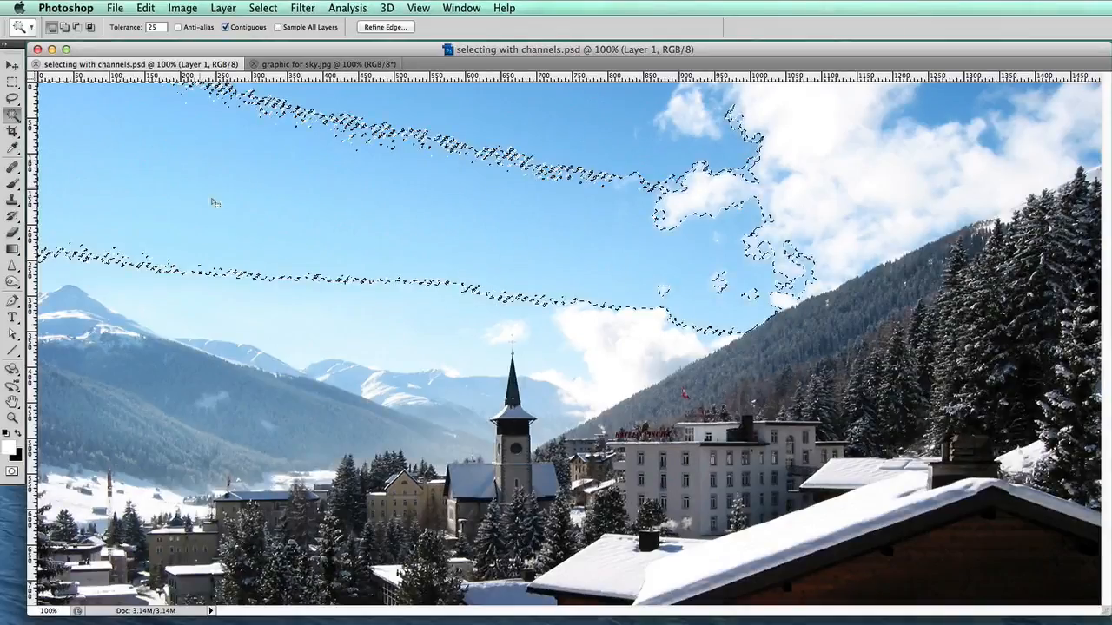
left_click(608, 345)
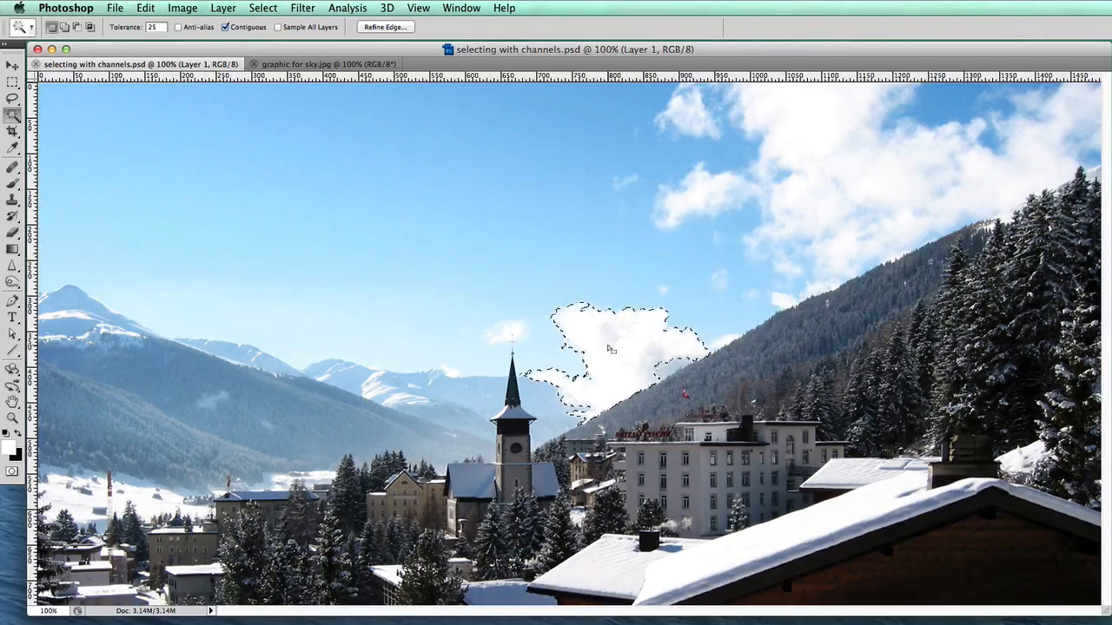
left_click(795, 247)
left_click(612, 211)
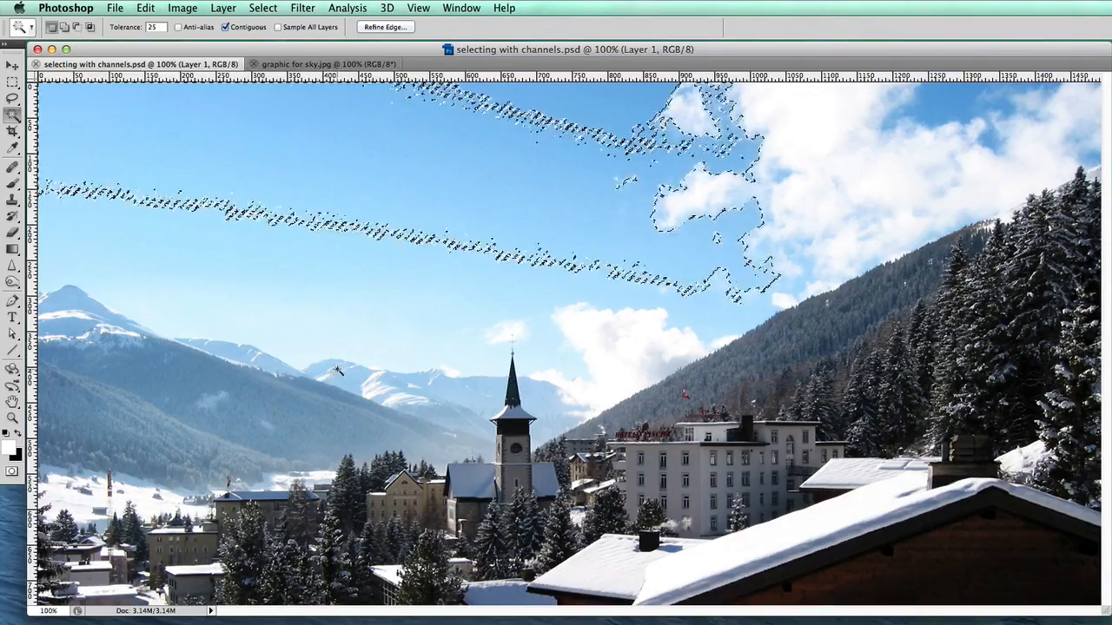
left_click(303, 364)
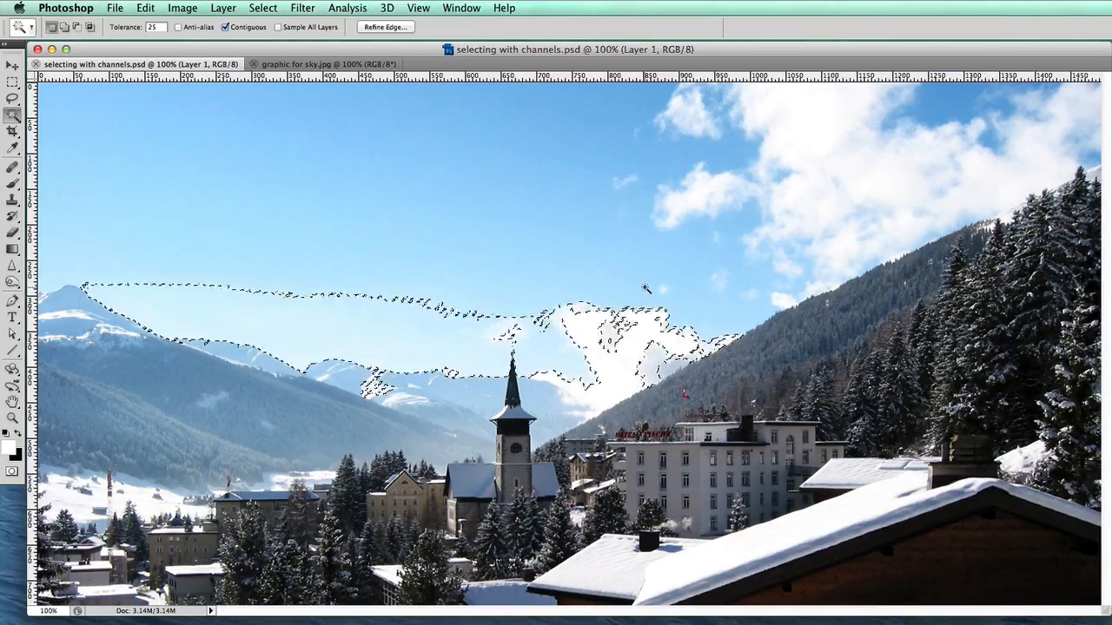
key("ctrl+d")
key("v")
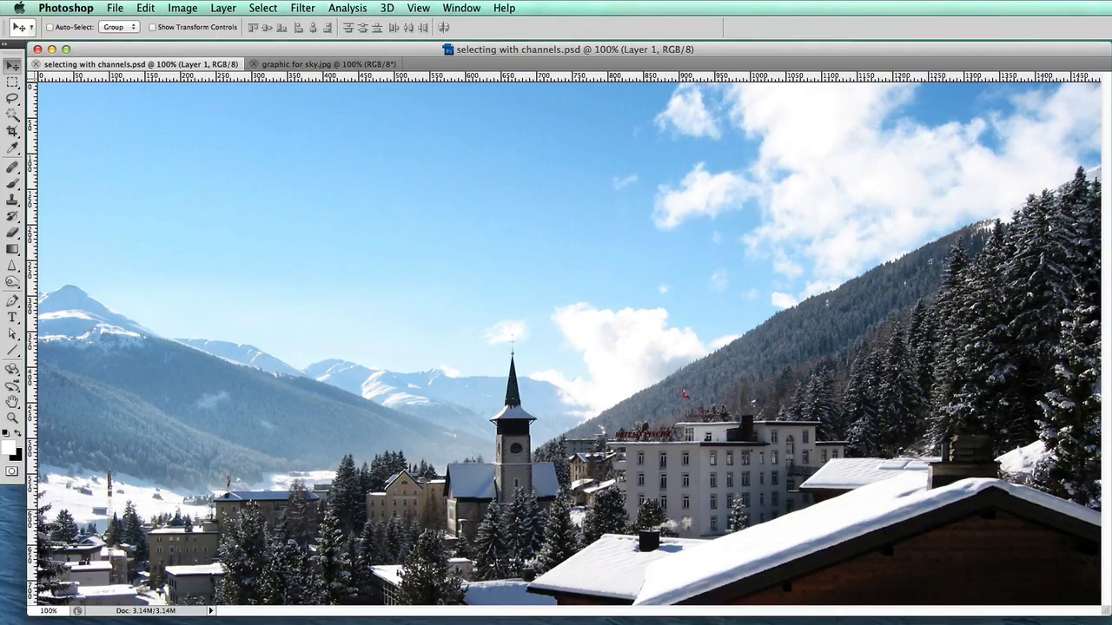
Display the channel list and compare the Red, Green and Blue channels individually with the RGB composite
key("shift+Tab")
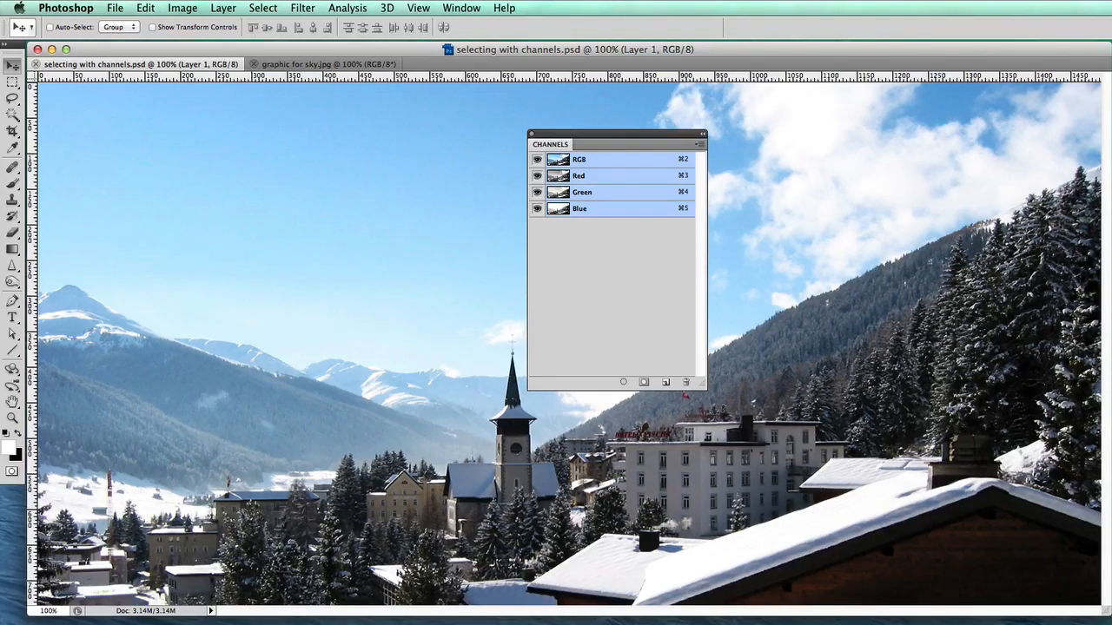
left_click(599, 177)
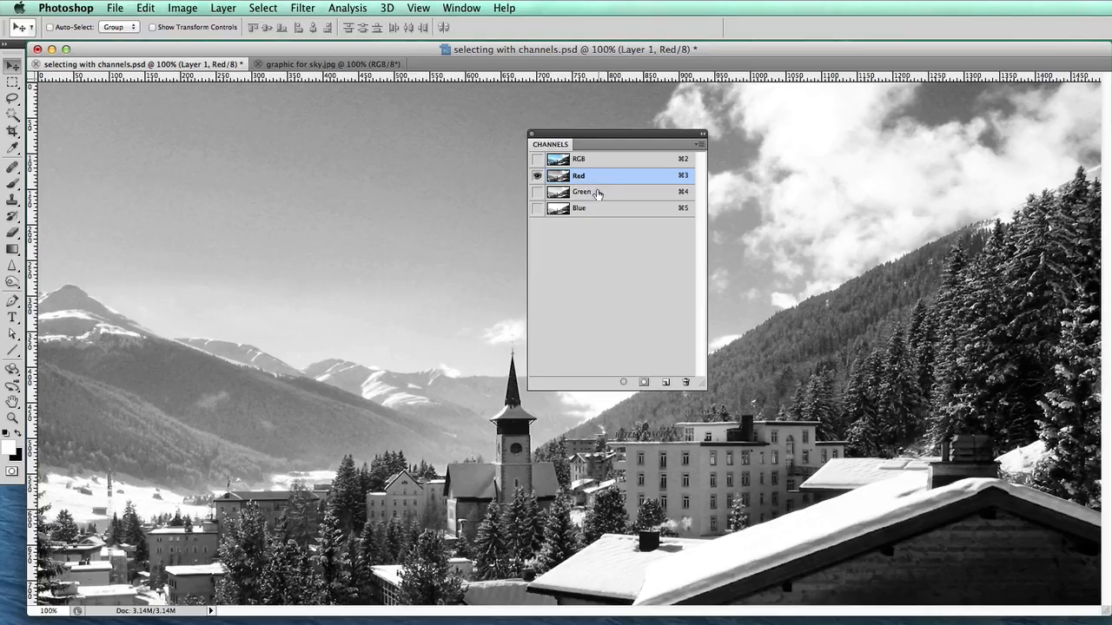
left_click(598, 193)
left_click(599, 208)
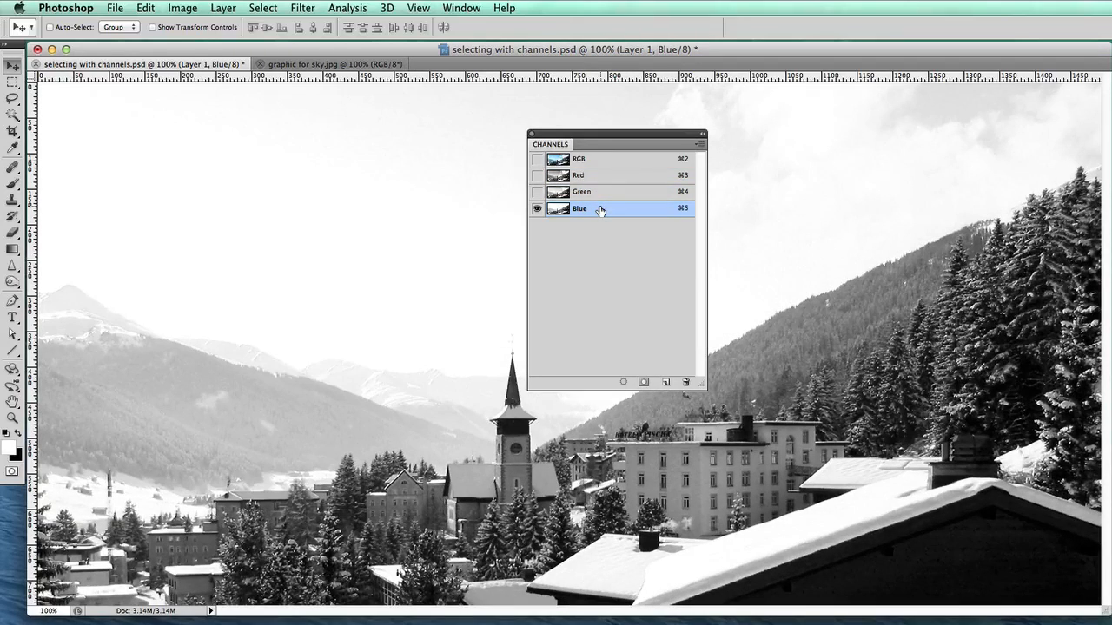
left_click(607, 162)
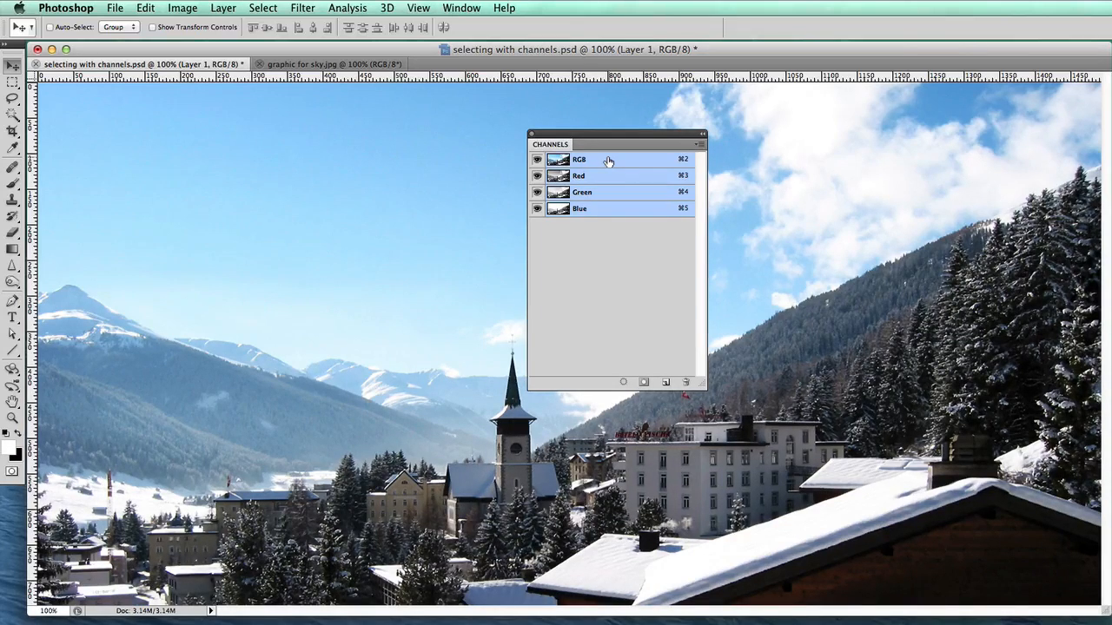
Isolate the Blue channel and duplicate it, keeping the channel list clear of the mountain skyline
left_click(605, 215)
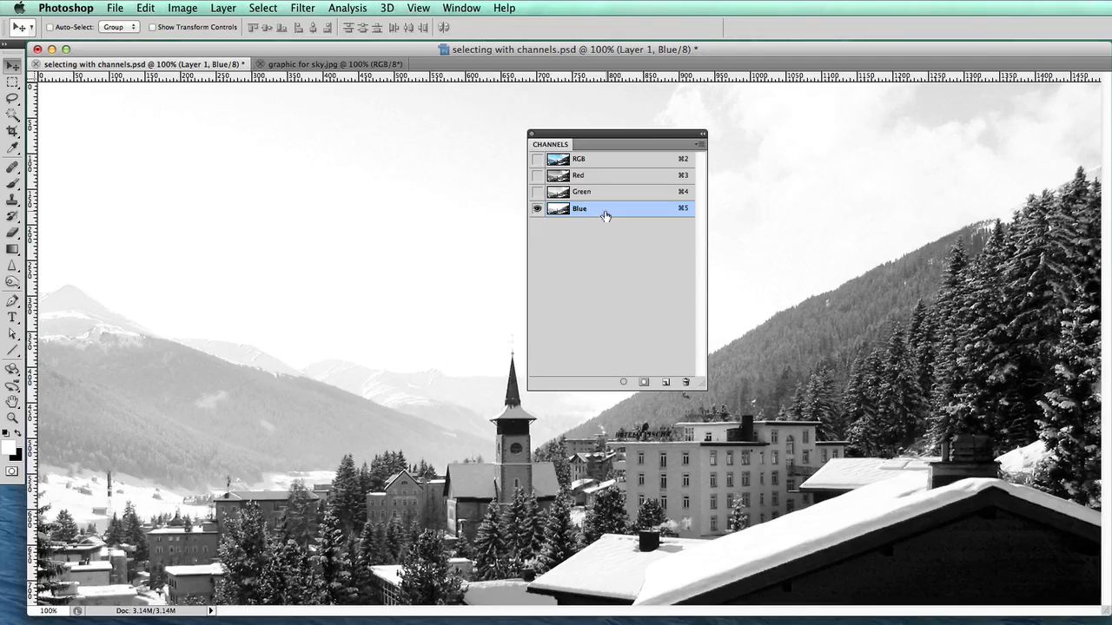
left_click_drag(607, 134, 465, 85)
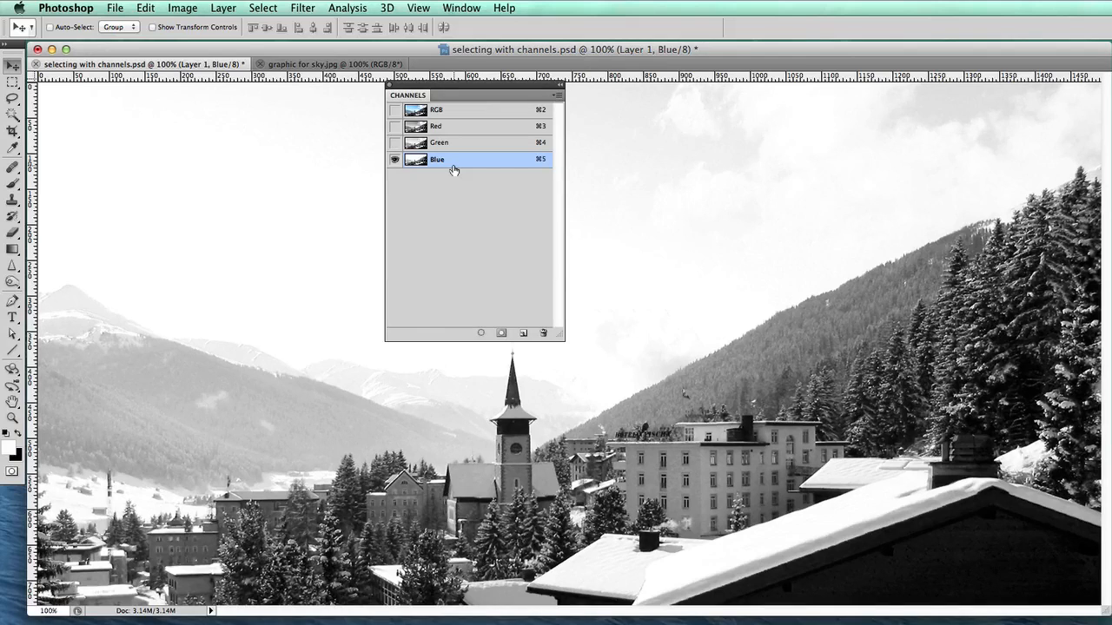
left_click_drag(453, 170, 522, 334)
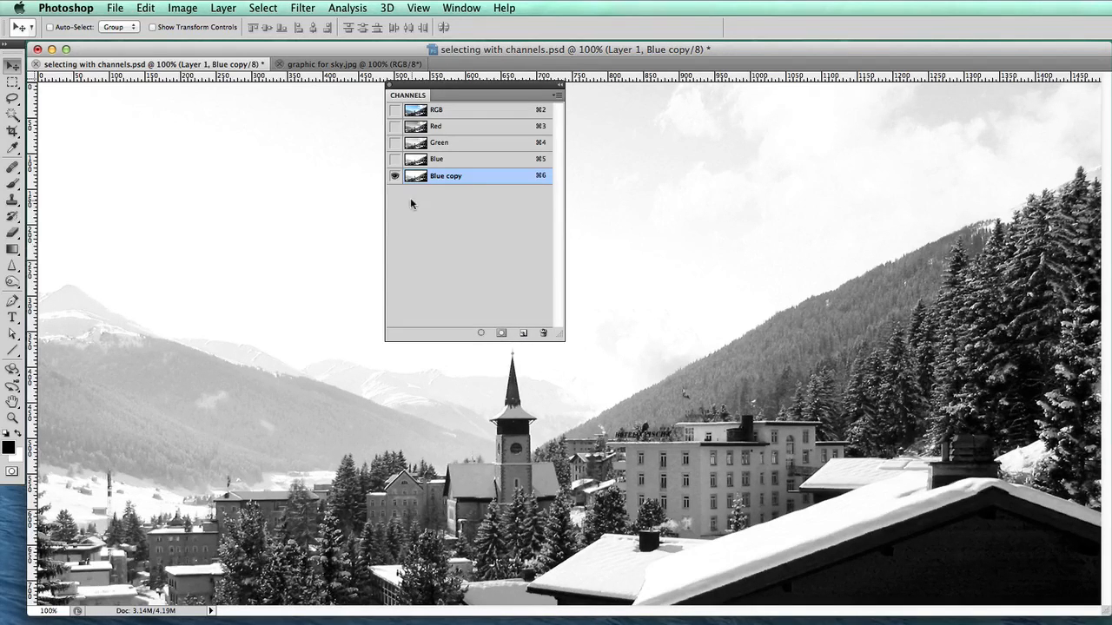
Compare the Blue copy channel's red overlay with the full-colour photo, and return to viewing Blue copy alone
left_click(394, 109)
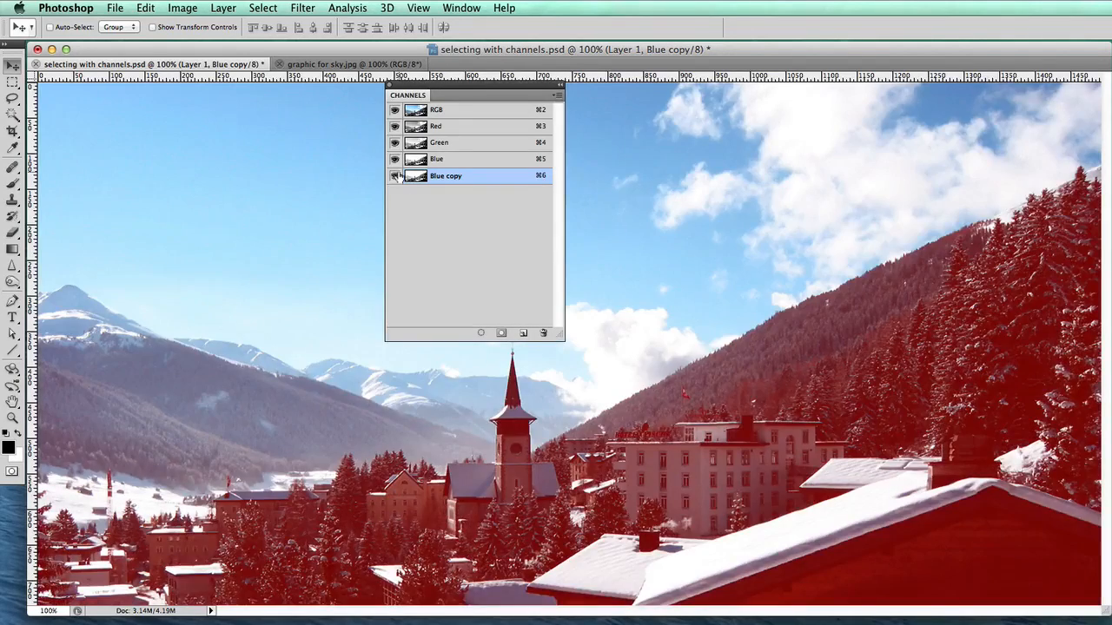
left_click(394, 176)
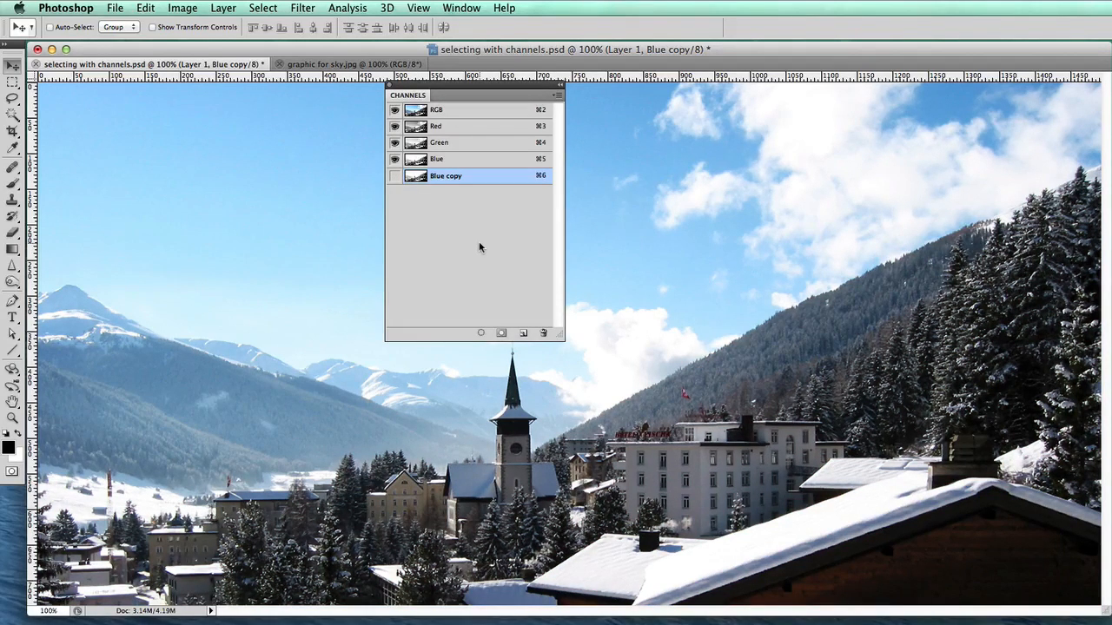
left_click(394, 176)
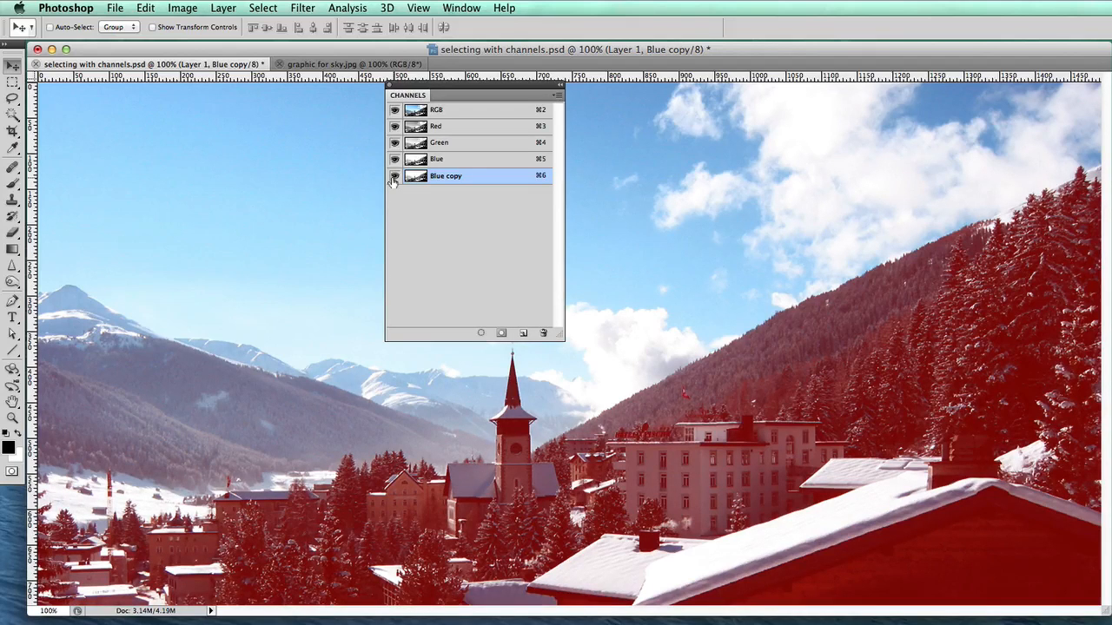
left_click(393, 176, "alt")
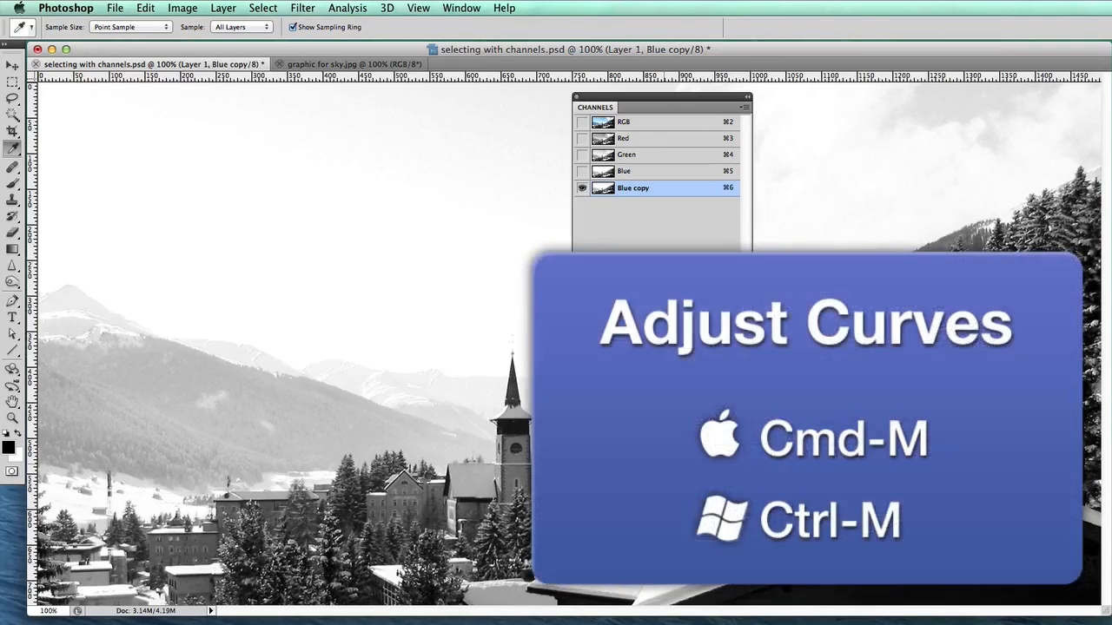
Darken the Blue copy channel with Curves, moving the black point to input 126 and bending the curve through input 195, output 74
key("super+m")
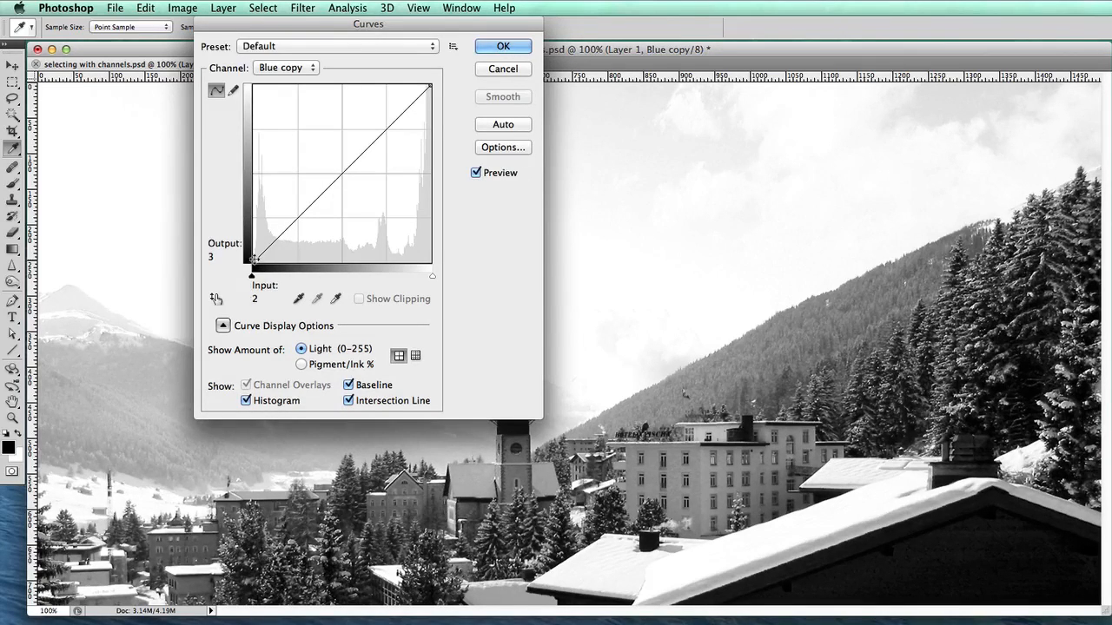
left_click_drag(253, 260, 368, 276)
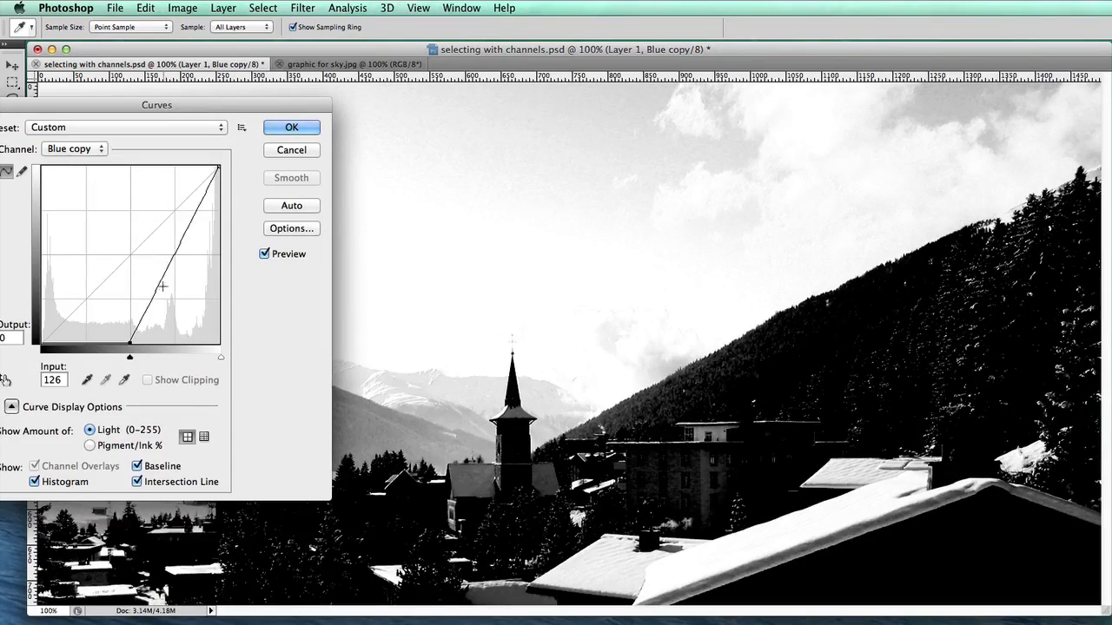
left_click_drag(162, 287, 174, 290)
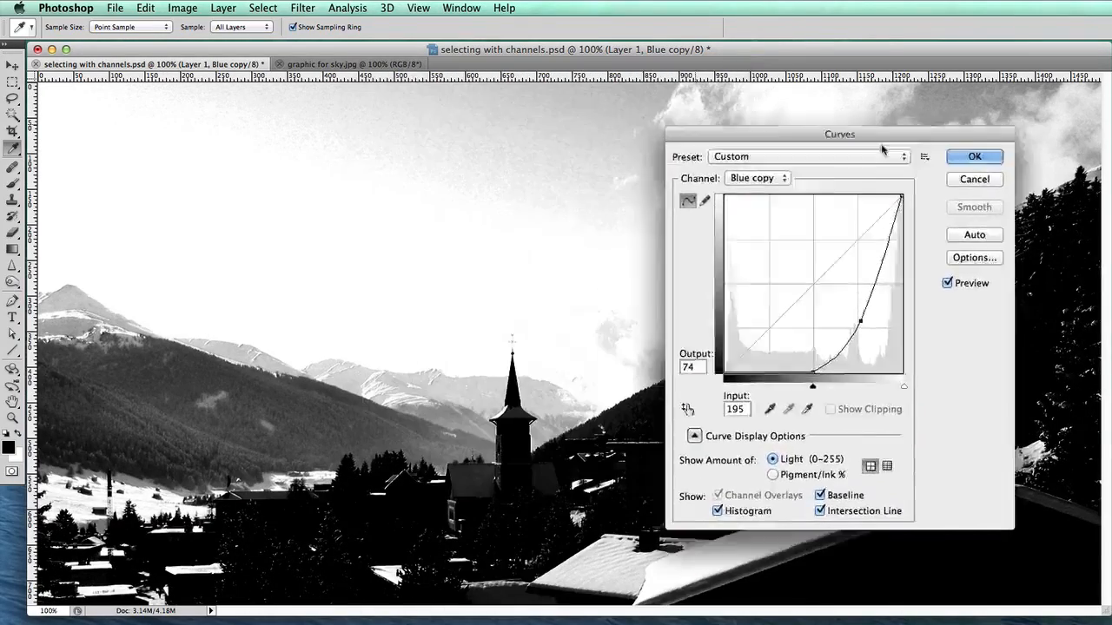
key("Return")
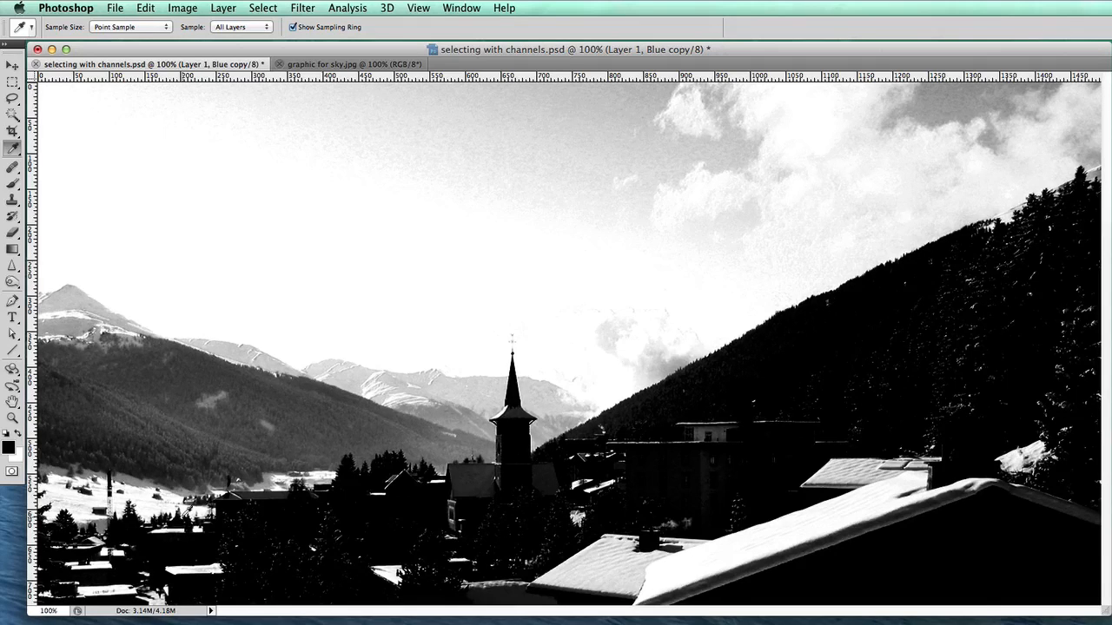
key("ctrl+m")
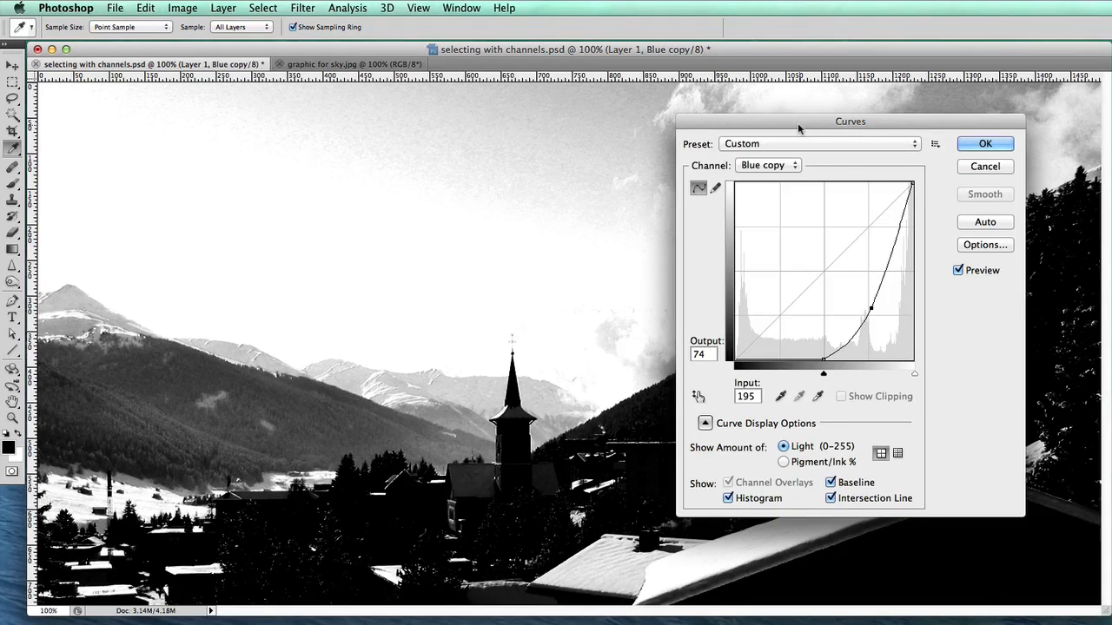
key("Return")
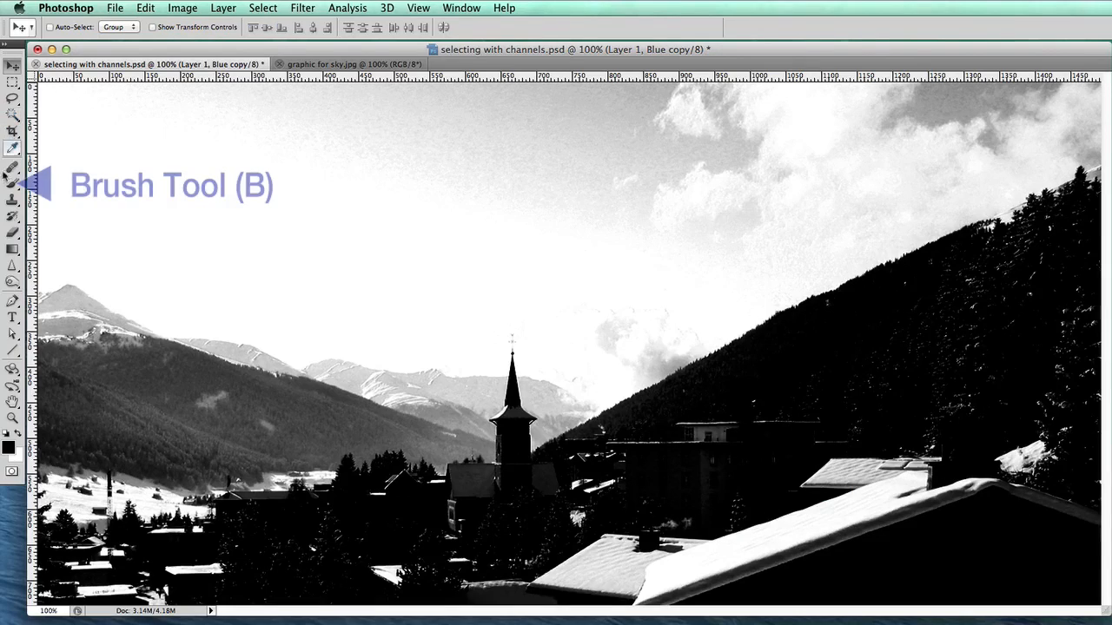
Paint black over the lower hillside and snowy valley on the image's left with a hard 45 px brush
left_click(12, 184)
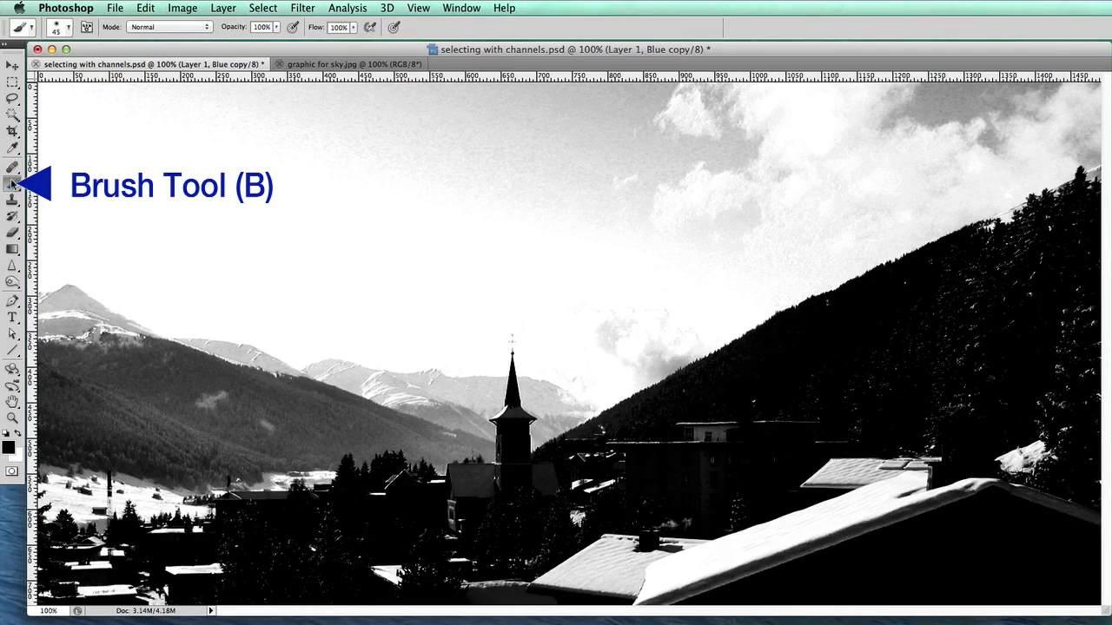
left_click(68, 27)
left_click_drag(23, 94, 160, 101)
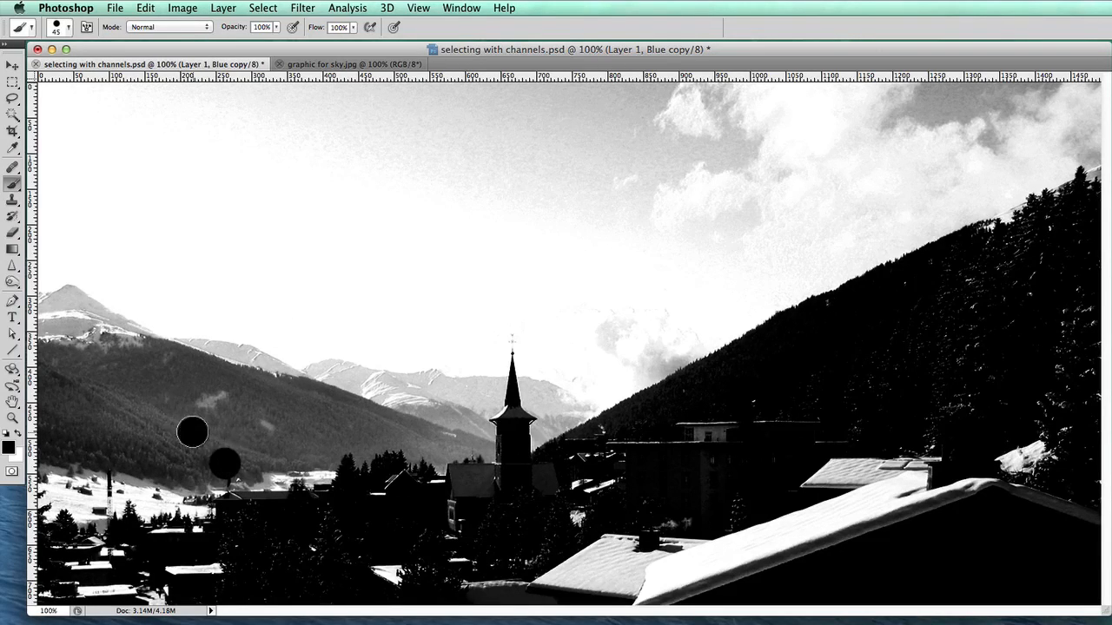
mouse_move(192, 432)
left_mouse_down()
mouse_move(158, 402)
mouse_move(188, 463)
left_mouse_up()
left_click_drag(85, 444, 242, 493)
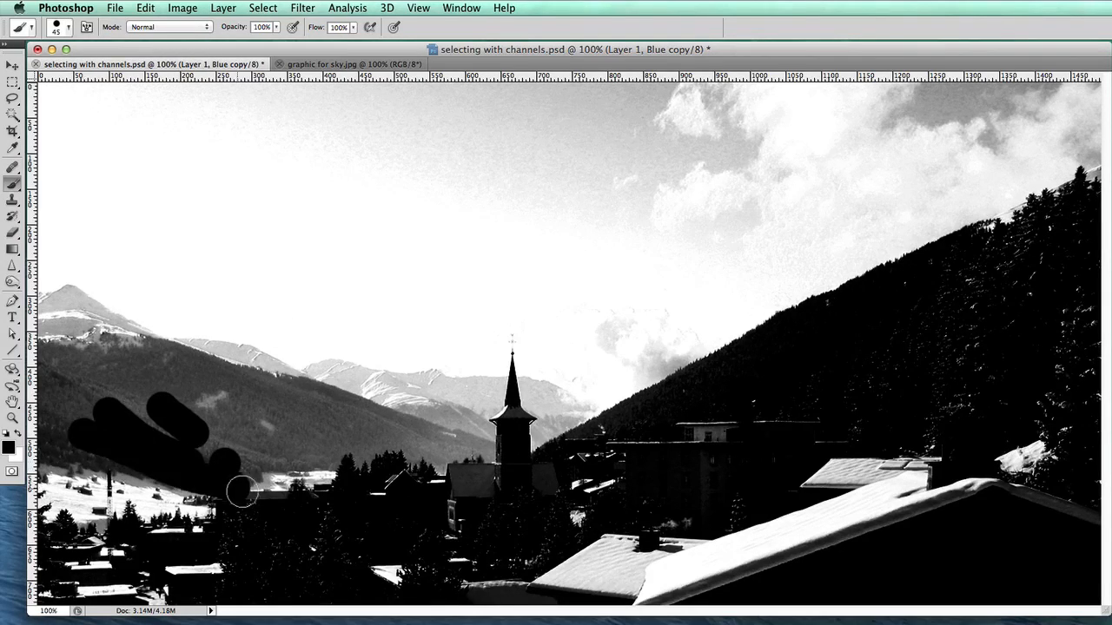
mouse_move(141, 448)
left_mouse_down()
mouse_move(338, 496)
mouse_move(125, 508)
left_mouse_up()
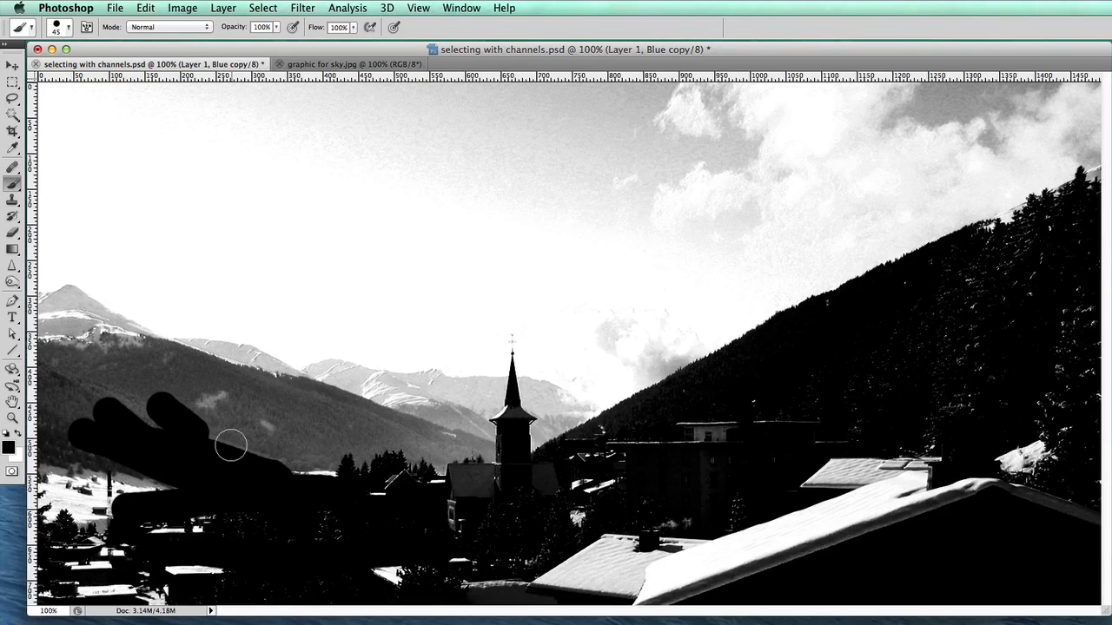
Enlarge the brush to 175 px and paint the village, roofs and hillsides below the skyline solid black
key("bracketright")
key("bracketright")
key("bracketright")
key("bracketright")
key("bracketright")
key("bracketright")
key("bracketright")
key("bracketright")
key("bracketright")
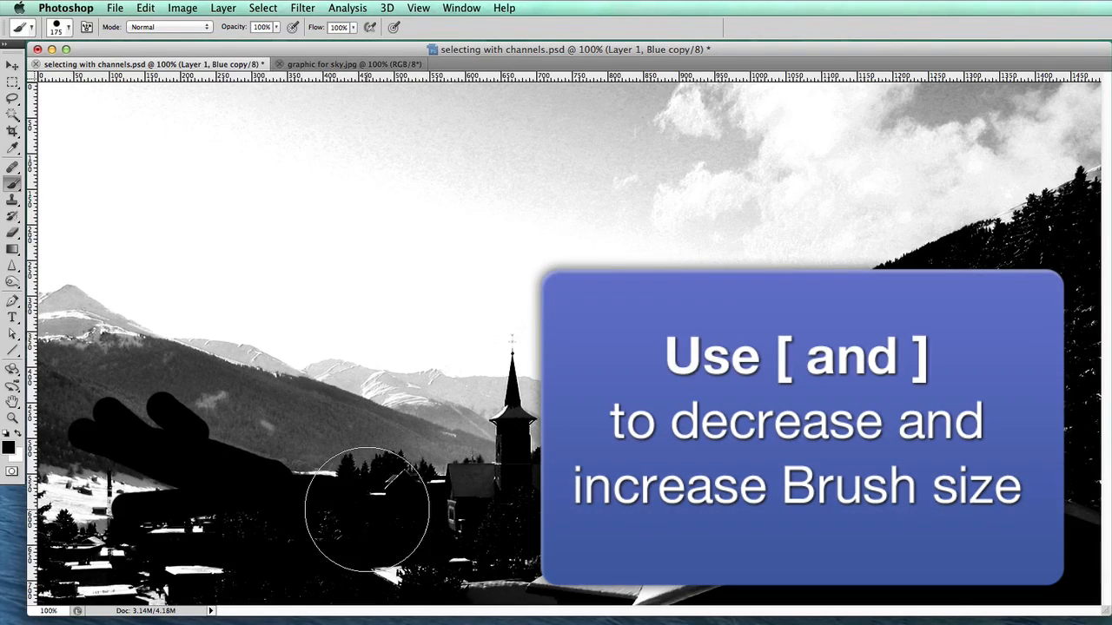
mouse_move(366, 510)
left_mouse_down()
mouse_move(413, 514)
mouse_move(552, 569)
mouse_move(678, 577)
mouse_move(990, 534)
mouse_move(1042, 487)
mouse_move(986, 433)
mouse_move(826, 488)
mouse_move(664, 501)
mouse_move(680, 469)
mouse_move(751, 452)
mouse_move(848, 398)
mouse_move(960, 361)
mouse_move(1033, 355)
mouse_move(1081, 370)
mouse_move(1093, 330)
mouse_move(1087, 292)
mouse_move(1004, 298)
mouse_move(988, 307)
mouse_move(1028, 286)
mouse_move(604, 565)
mouse_move(547, 478)
mouse_move(506, 457)
mouse_move(148, 445)
mouse_move(62, 594)
mouse_move(434, 572)
mouse_move(254, 440)
mouse_move(114, 409)
mouse_move(40, 365)
mouse_move(182, 417)
mouse_move(256, 430)
mouse_move(570, 554)
mouse_move(361, 434)
mouse_move(442, 469)
left_mouse_up()
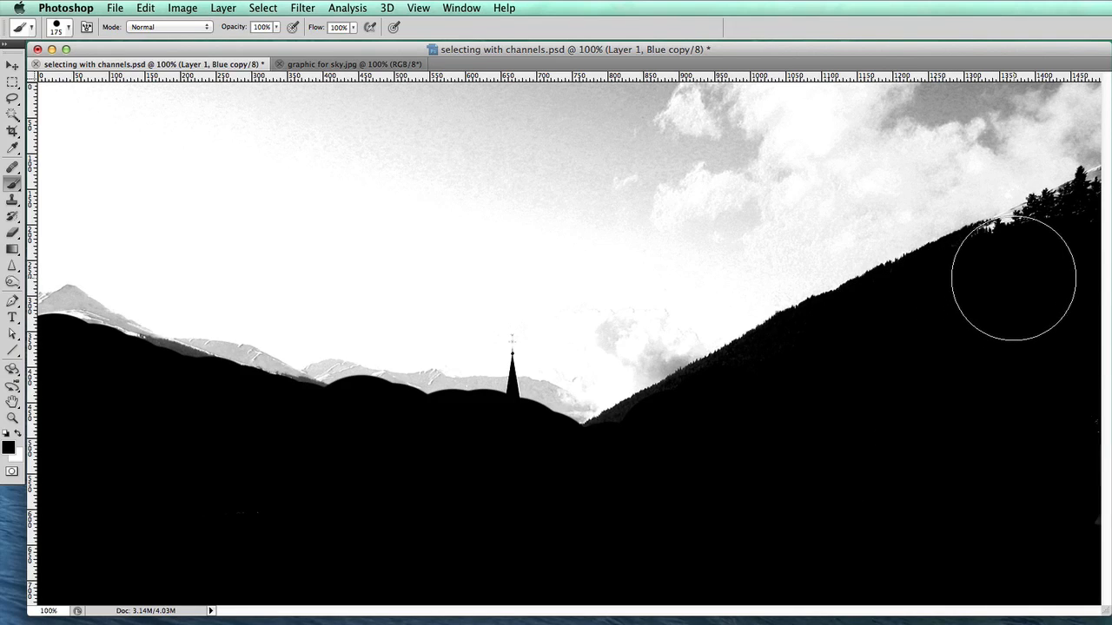
Soften the brush to 82% hardness and black out the treetops along the right-hand ridge, reducing the brush to 80 px and 45 px
left_click(68, 27)
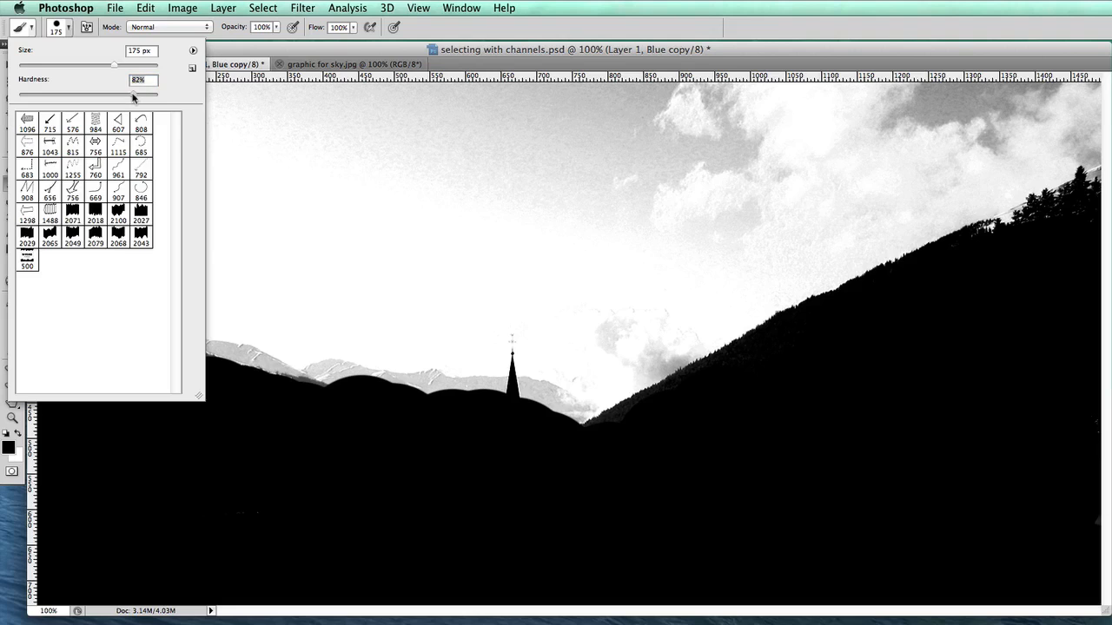
left_click(940, 361)
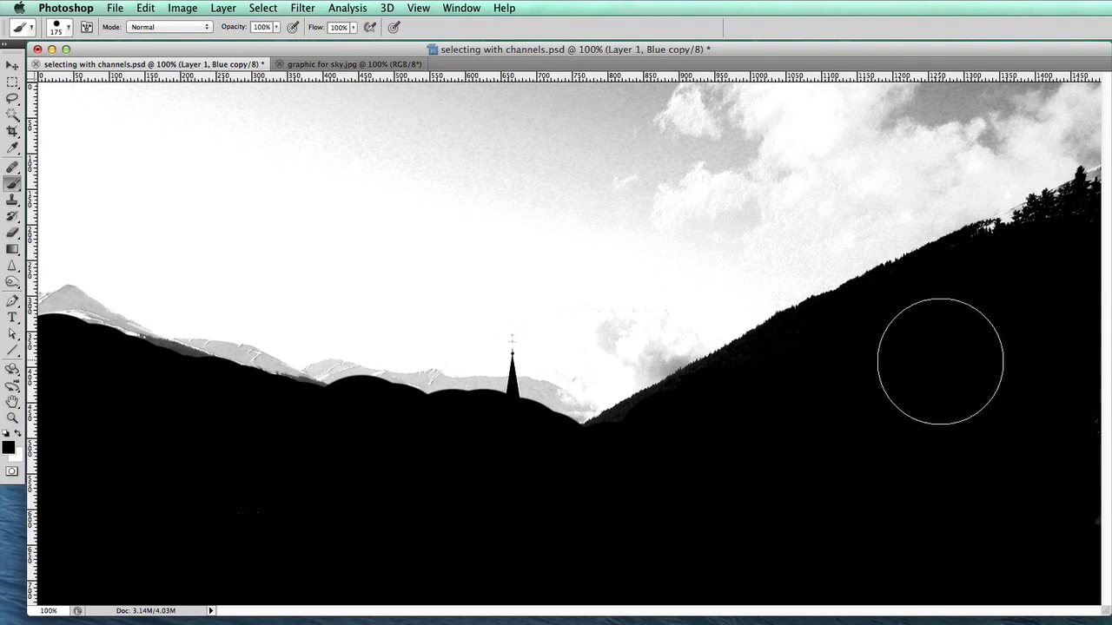
key("bracketleft")
key("bracketleft")
key("bracketleft")
key("bracketleft")
key("bracketleft")
left_click_drag(995, 246, 1088, 199)
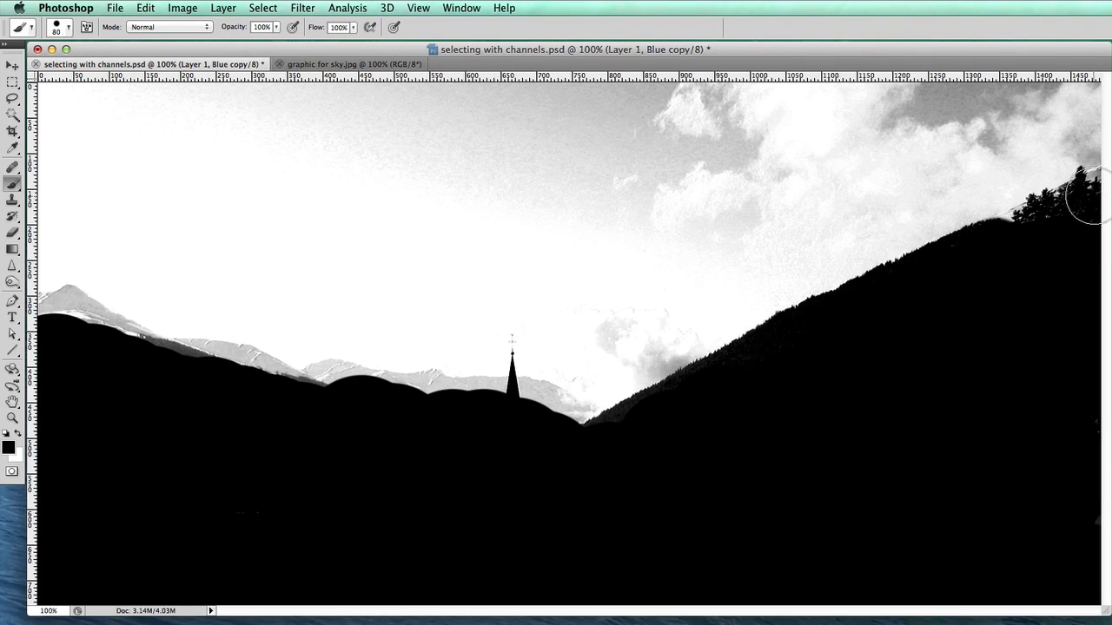
left_click(1090, 200, "shift")
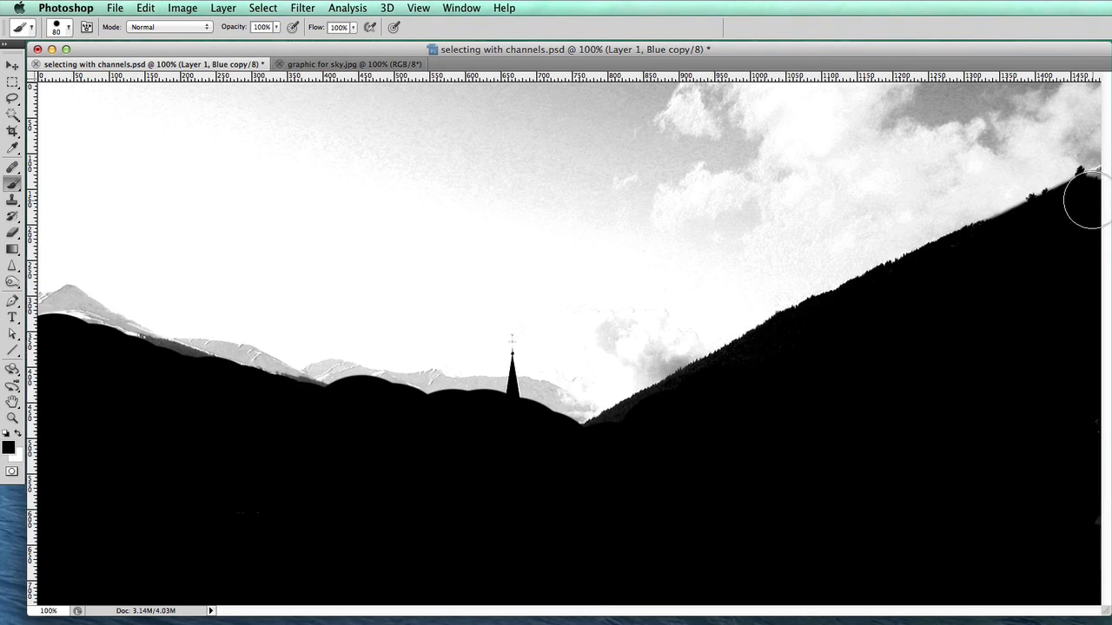
key("bracketleft")
key("bracketleft")
key("bracketleft")
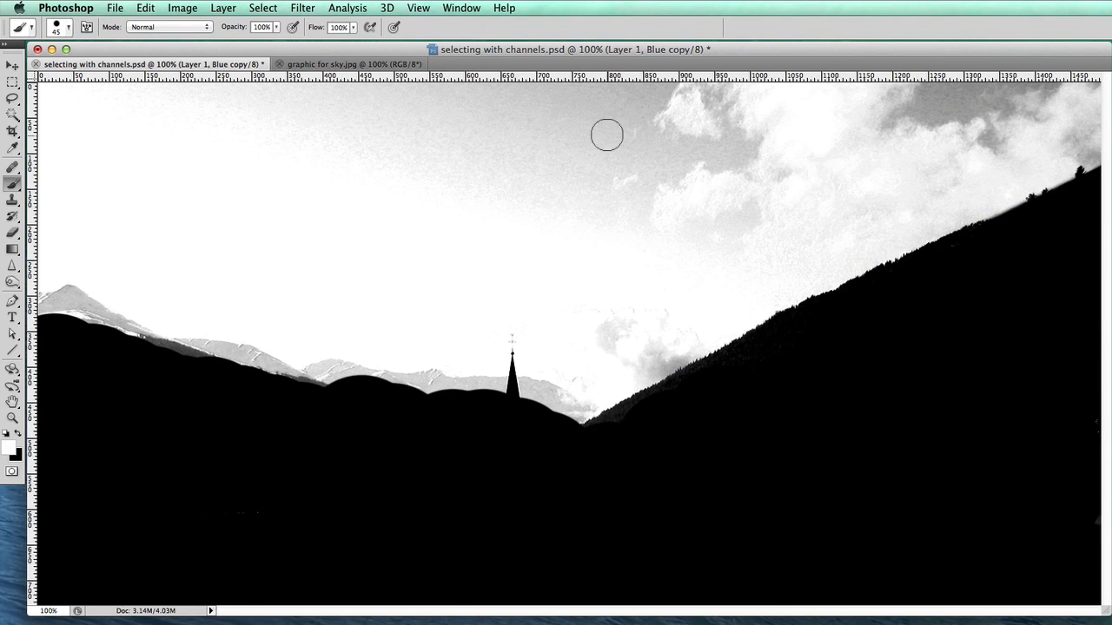
Enlarge the brush to 200 px and paint the gray sky and clouds white, staying clear of the skyline
key("bracketright")
key("bracketright")
key("bracketright")
key("bracketright")
key("bracketright")
key("bracketright")
key("bracketright")
key("bracketright")
key("bracketright")
key("bracketright")
key("bracketright")
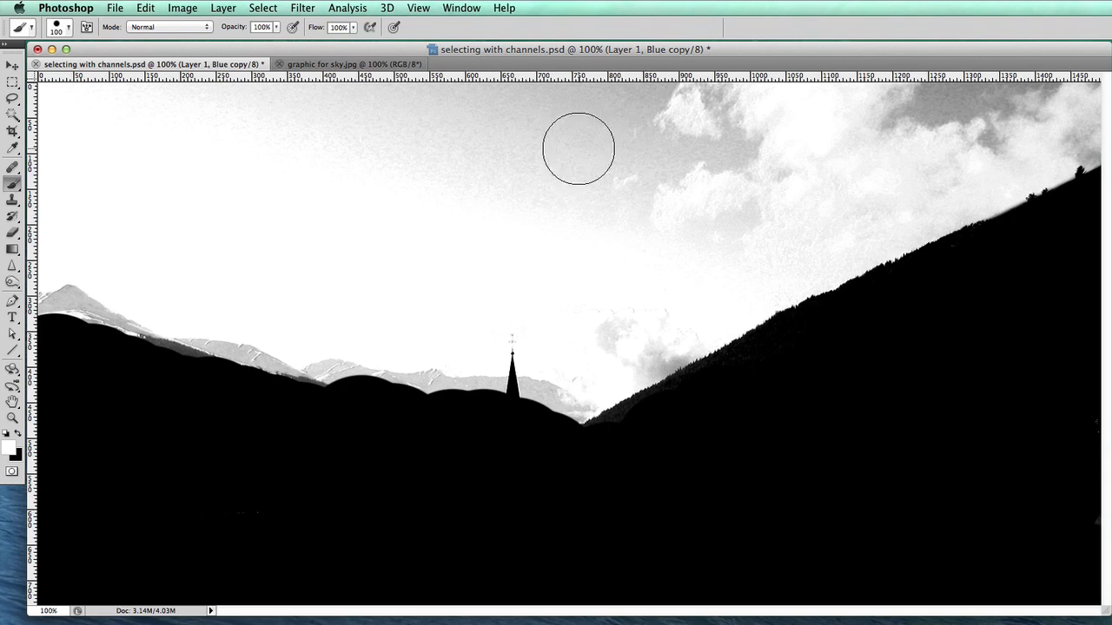
key("bracketleft")
key("bracketleft")
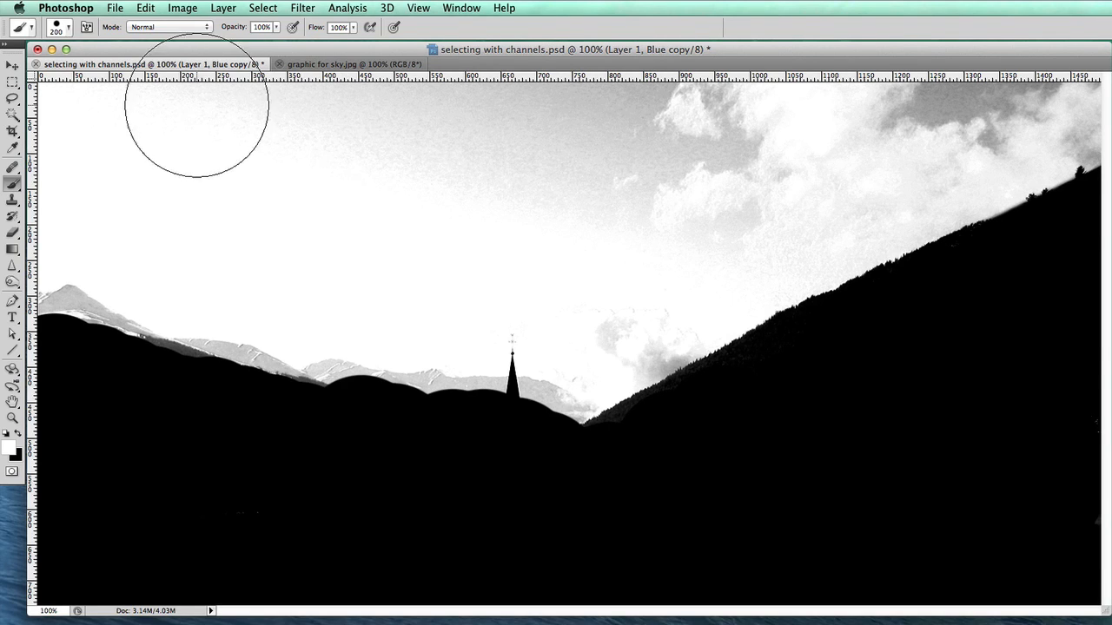
mouse_move(251, 112)
left_mouse_down()
mouse_move(442, 137)
mouse_move(1062, 49)
mouse_move(737, 142)
mouse_move(323, 174)
mouse_move(608, 255)
mouse_move(620, 290)
mouse_move(926, 129)
mouse_move(1010, 116)
mouse_move(1033, 124)
mouse_move(1036, 89)
mouse_move(1034, 114)
mouse_move(995, 114)
mouse_move(834, 185)
left_mouse_up()
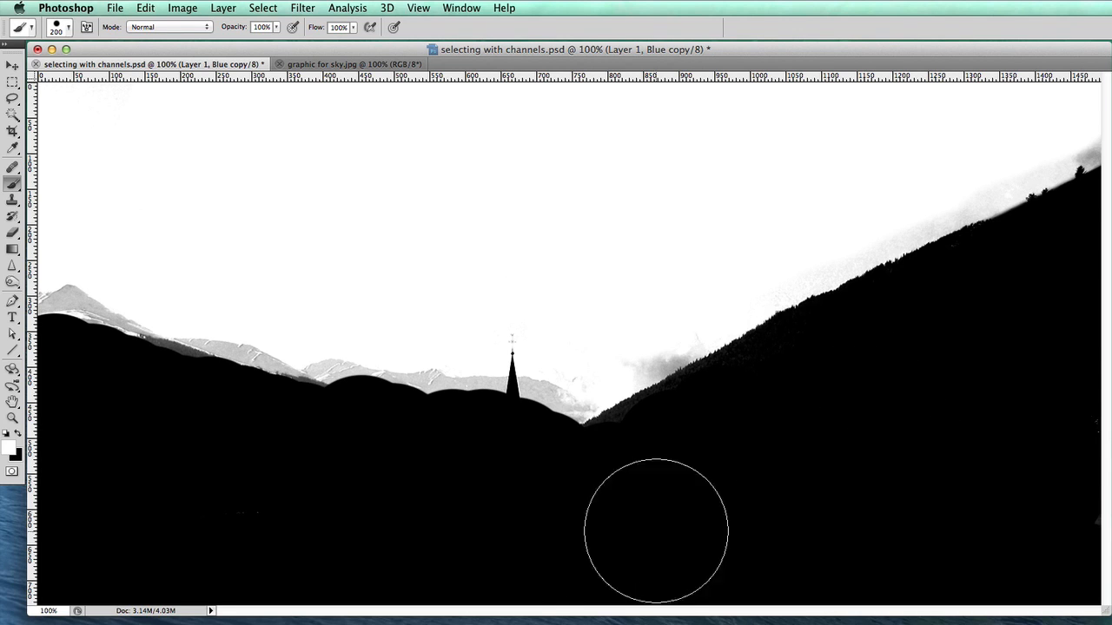
Reduce the brush to 50 px and paint the far-left mountain peak and its descending slope black up to the sky edge
key("super+space")
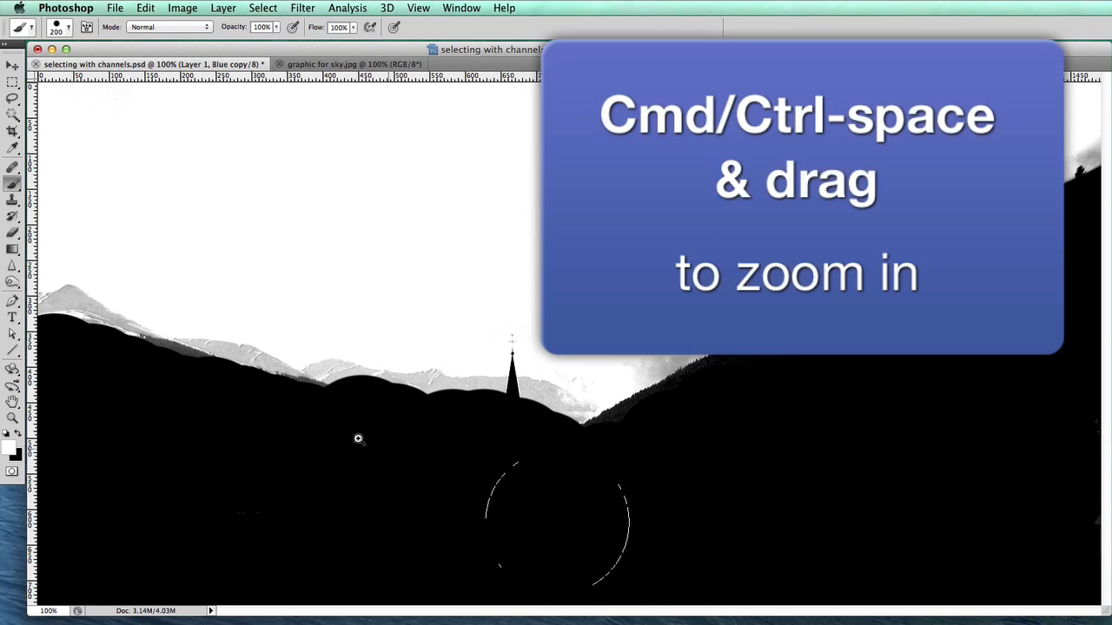
left_click_drag(161, 351, 233, 371)
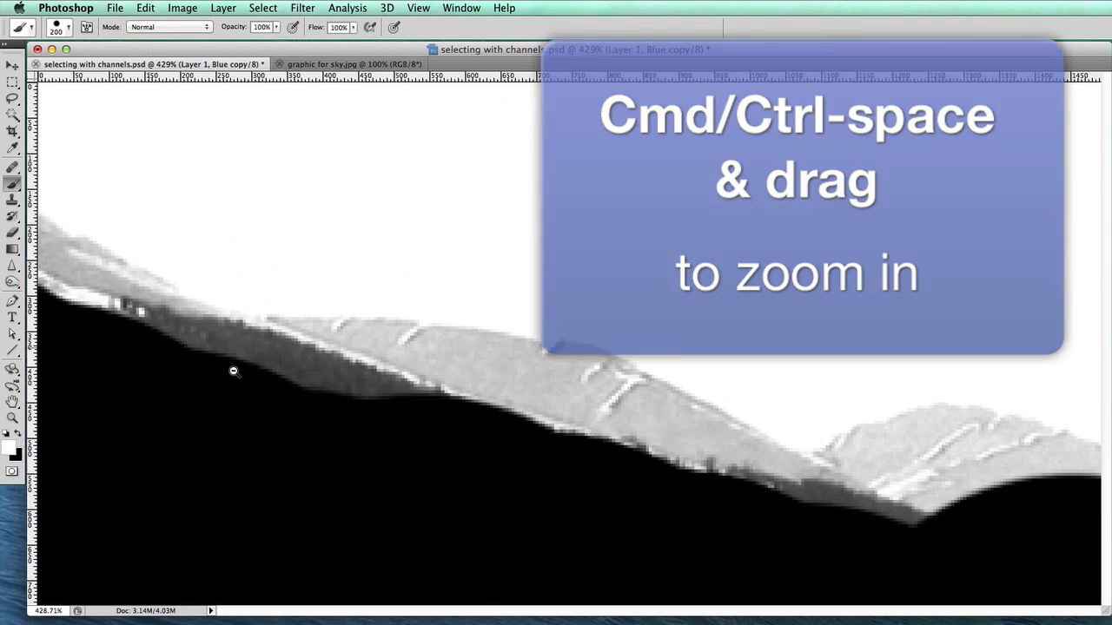
key("bracketleft")
key("bracketleft")
key("bracketleft")
key("bracketleft")
key("bracketleft")
key("bracketleft")
key("bracketleft")
key("bracketleft")
key("bracketleft")
key("space")
mouse_move(233, 413)
left_mouse_down()
mouse_move(587, 451)
mouse_move(582, 483)
left_mouse_up()
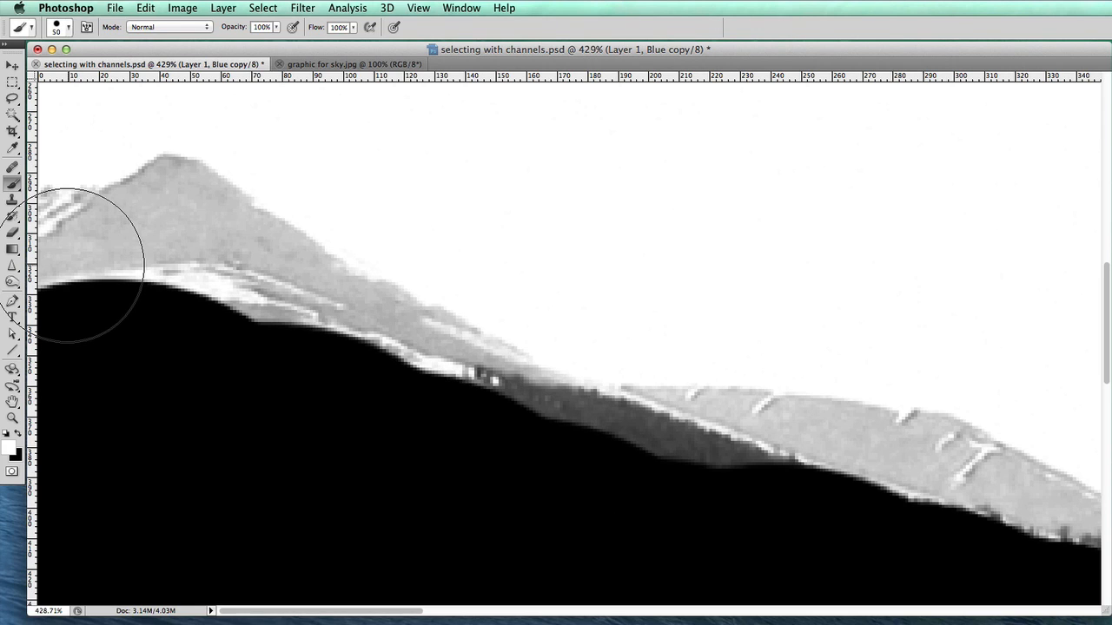
mouse_move(90, 265)
left_mouse_down()
mouse_move(67, 260)
mouse_move(129, 248)
mouse_move(169, 223)
left_mouse_up()
mouse_move(375, 369)
left_mouse_down()
mouse_move(520, 432)
mouse_move(510, 451)
mouse_move(465, 415)
mouse_move(651, 466)
mouse_move(783, 461)
mouse_move(894, 483)
left_mouse_up()
Continue the black along the gray distant peaks, following their ridgeline as far as the church steeple
mouse_move(628, 426)
left_mouse_down()
mouse_move(510, 365)
mouse_move(340, 315)
left_mouse_up()
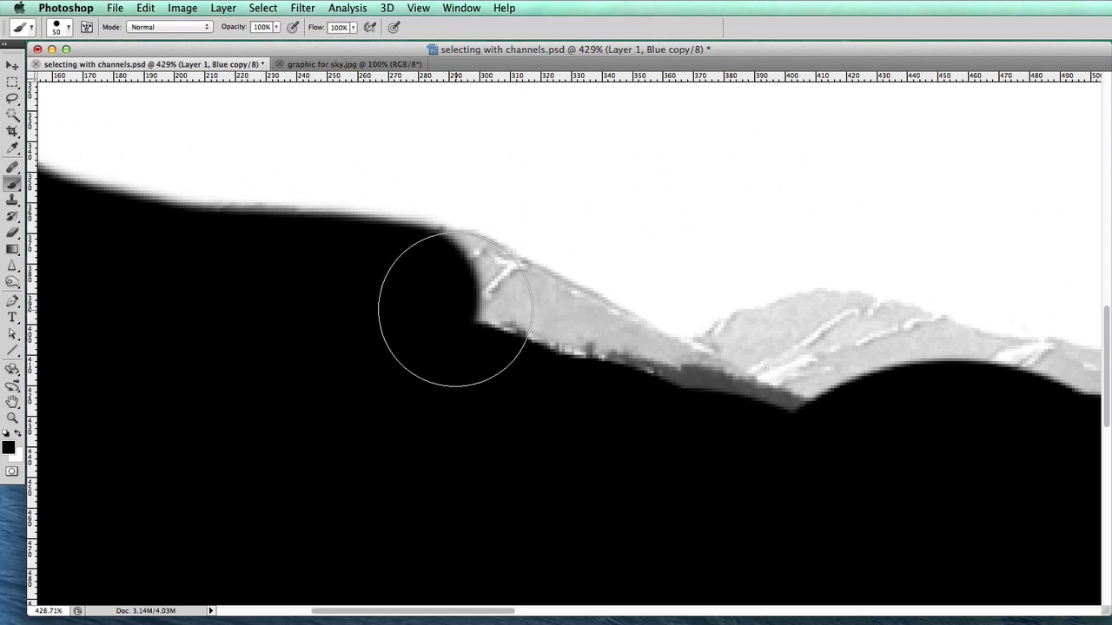
left_click_drag(452, 315, 484, 323)
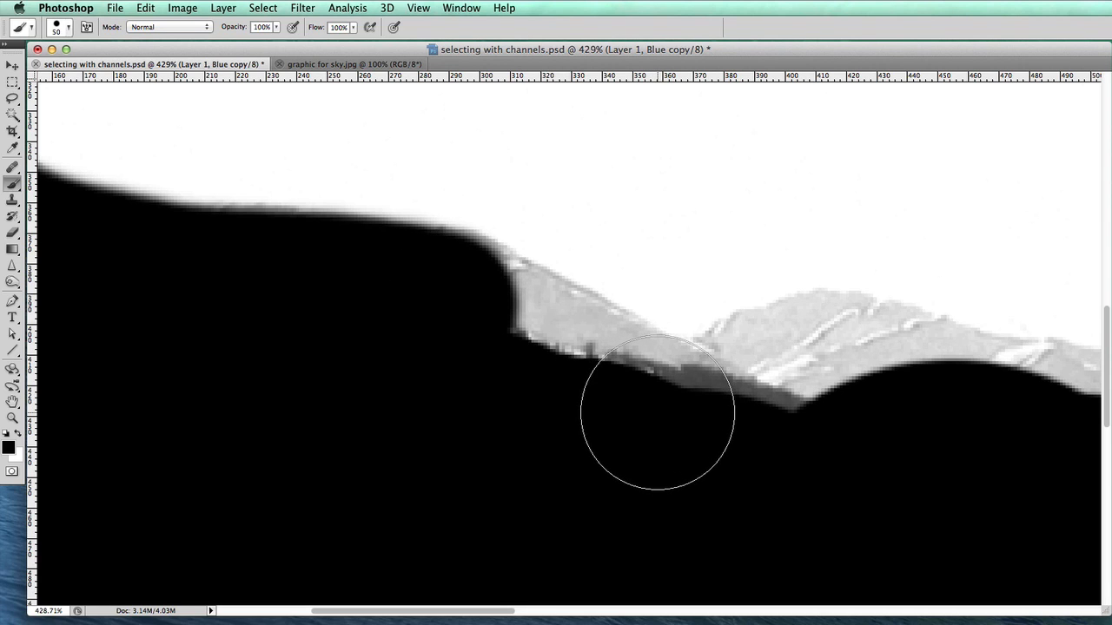
left_click(657, 413, "shift")
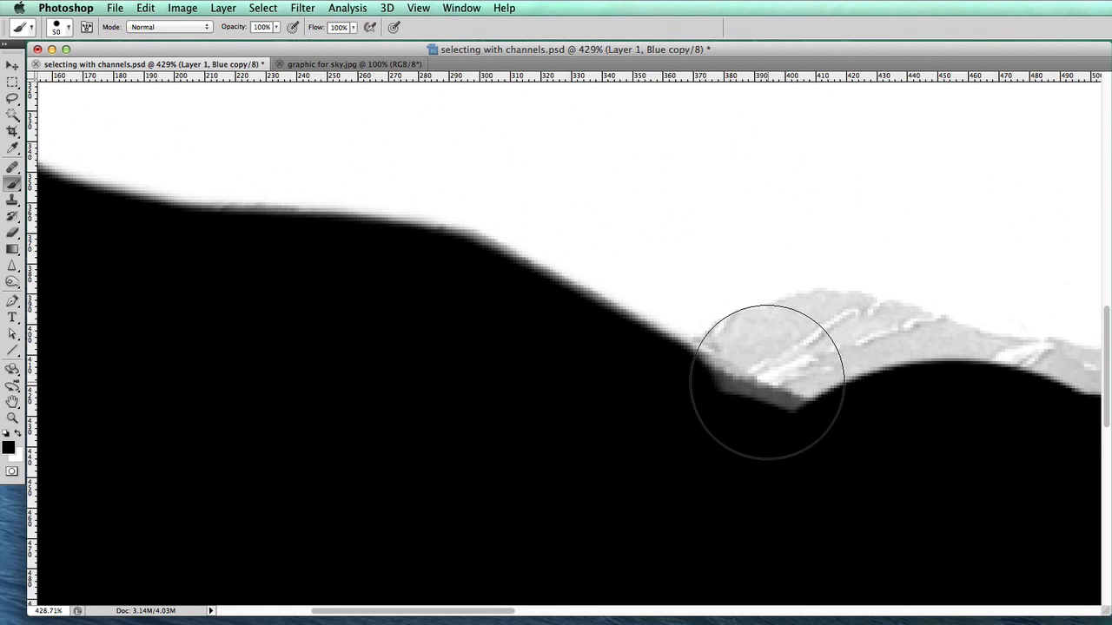
mouse_move(766, 382)
left_mouse_down()
mouse_move(799, 355)
mouse_move(841, 368)
left_mouse_up()
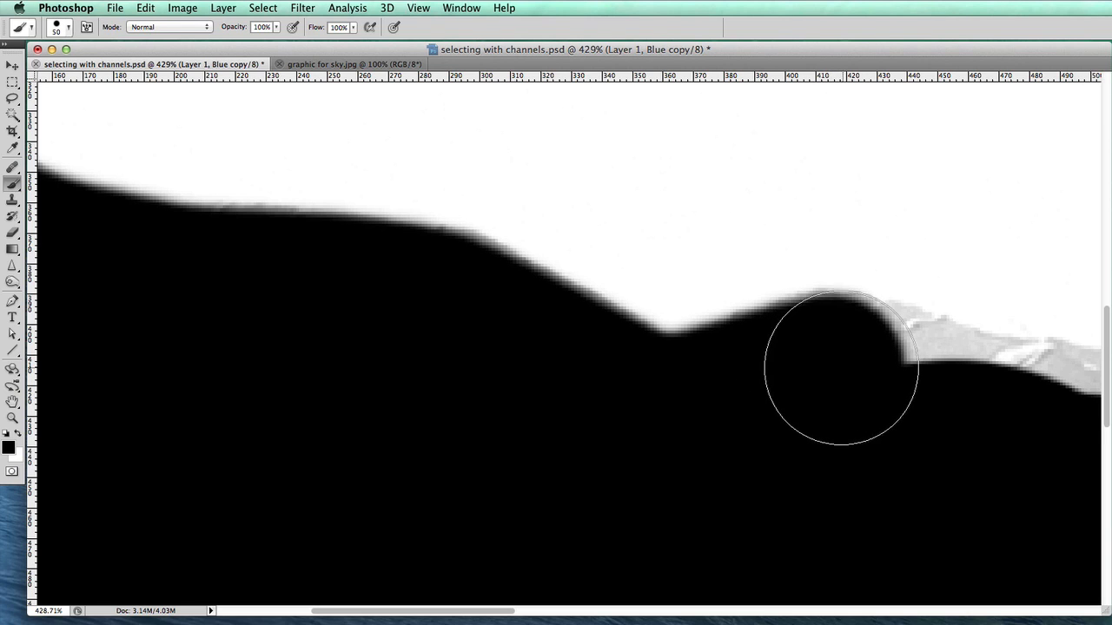
left_click(873, 377)
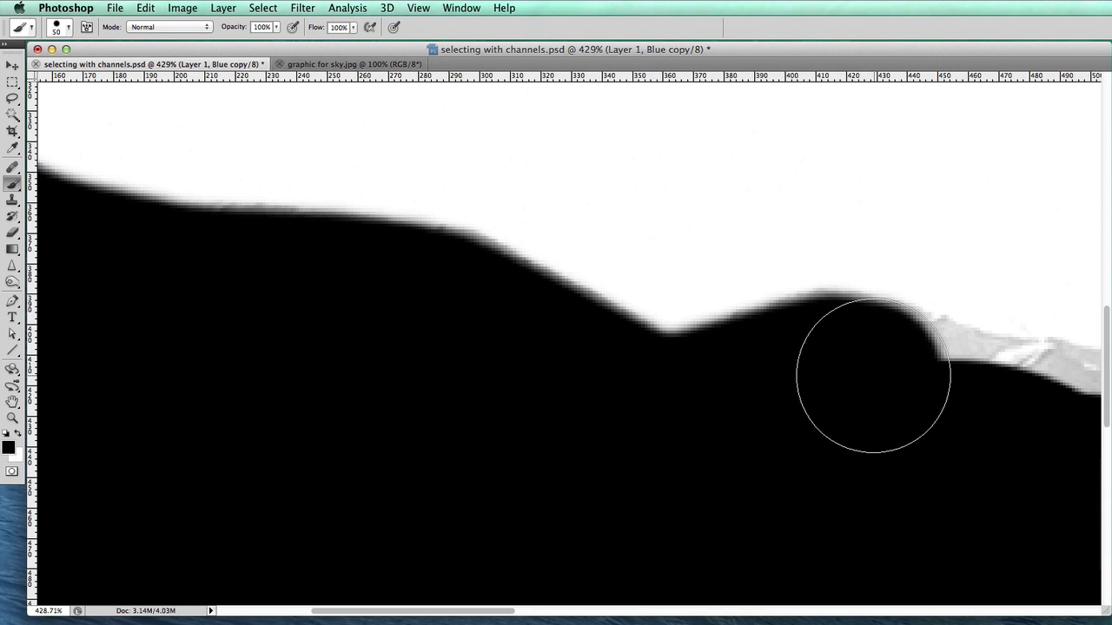
mouse_move(822, 414)
left_mouse_down()
mouse_move(409, 348)
mouse_move(284, 346)
left_mouse_up()
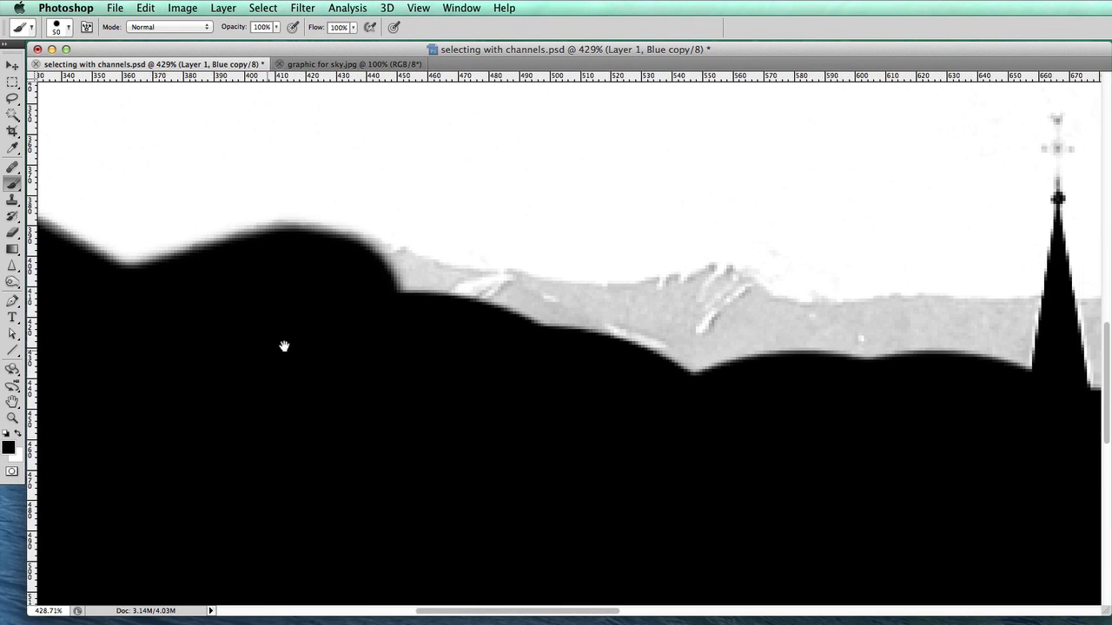
mouse_move(373, 322)
left_mouse_down()
mouse_move(499, 342)
mouse_move(442, 347)
mouse_move(662, 357)
mouse_move(708, 345)
mouse_move(810, 370)
mouse_move(999, 370)
left_mouse_up()
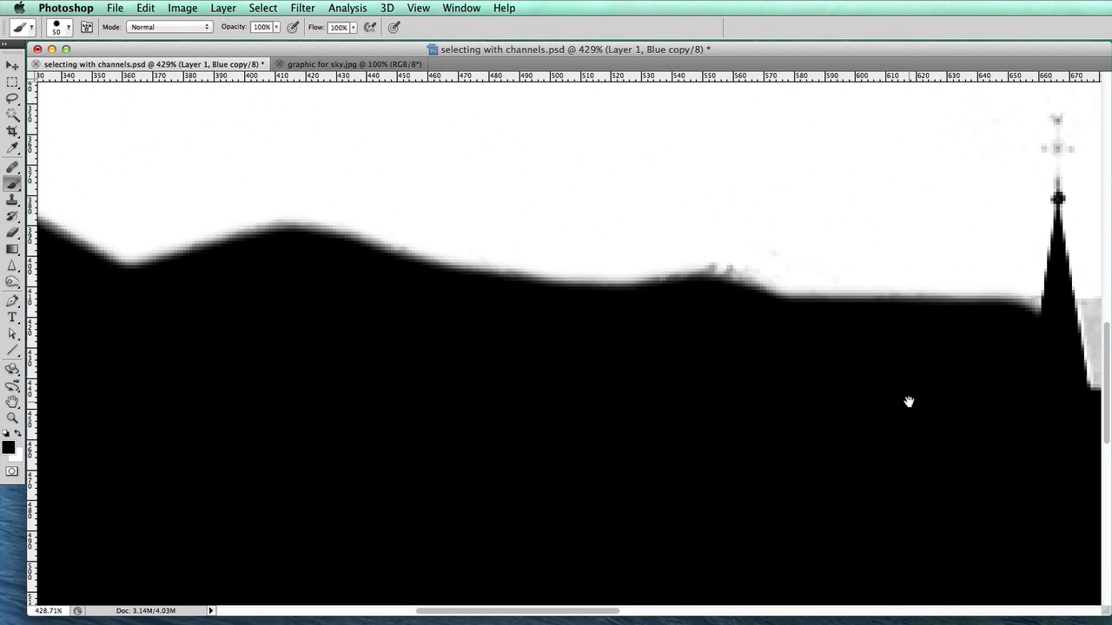
Black out the gray mountain between the steeple and the wooded right-hand hillside, keeping the steeple's outline intact
mouse_move(908, 402)
left_mouse_down()
mouse_move(457, 370)
mouse_move(330, 374)
left_mouse_up()
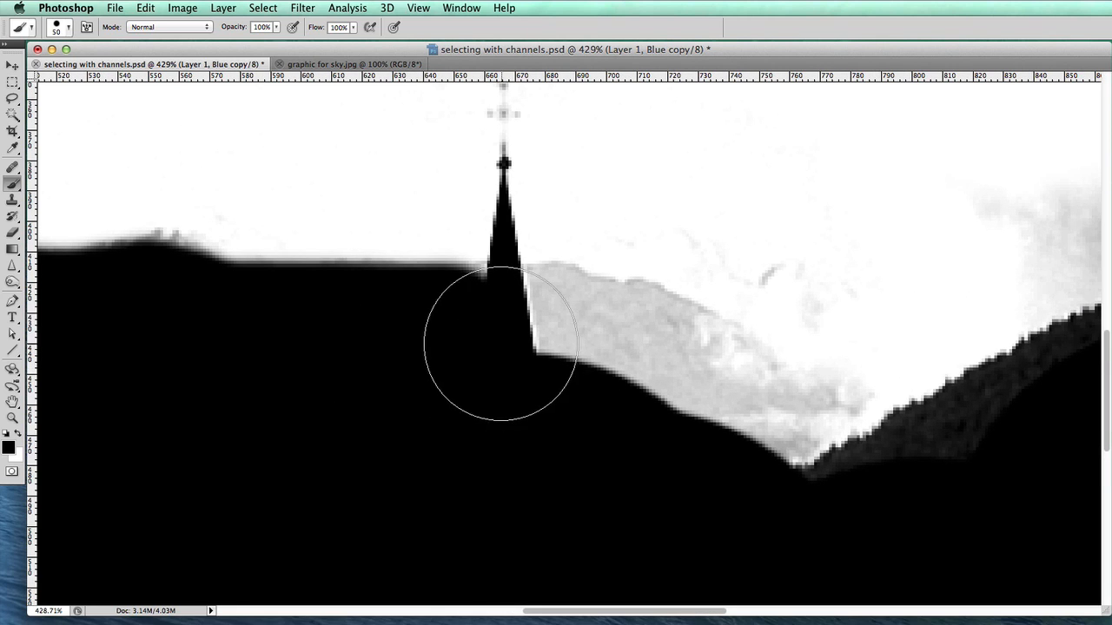
left_click(496, 343)
mouse_move(527, 342)
left_mouse_down()
mouse_move(651, 362)
mouse_move(876, 463)
left_mouse_up()
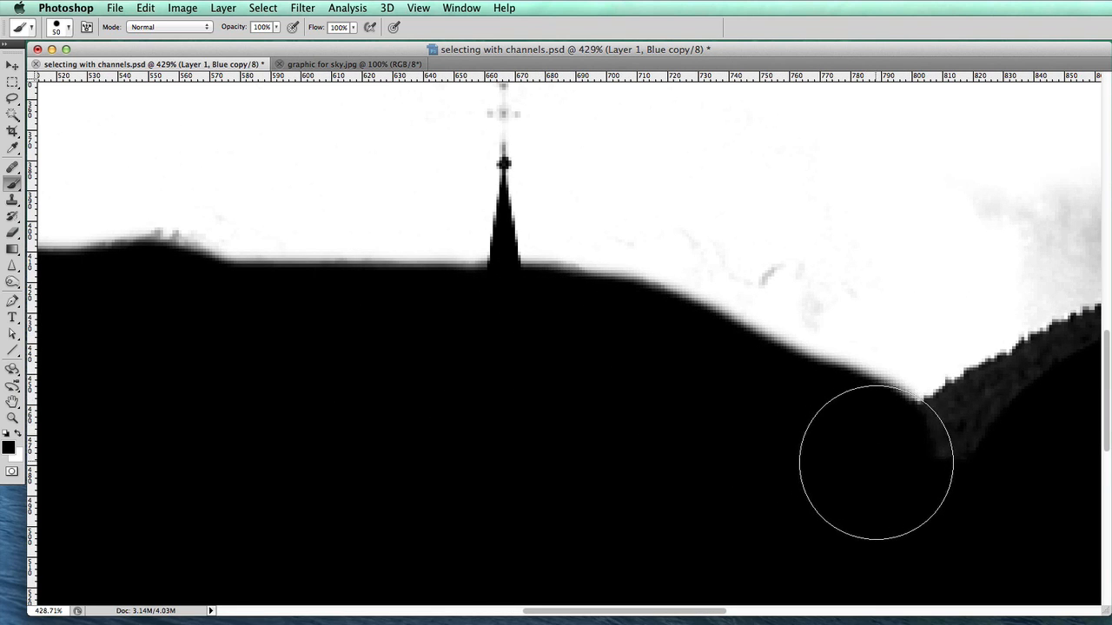
left_click_drag(662, 435, 387, 511)
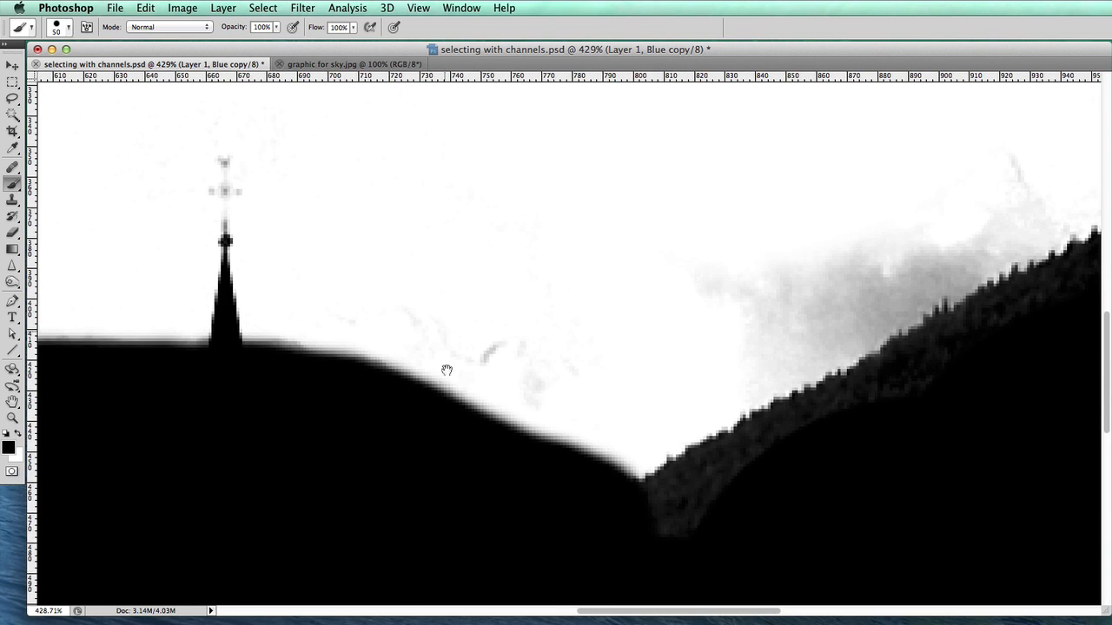
left_click_drag(447, 371, 492, 414)
key("super+1")
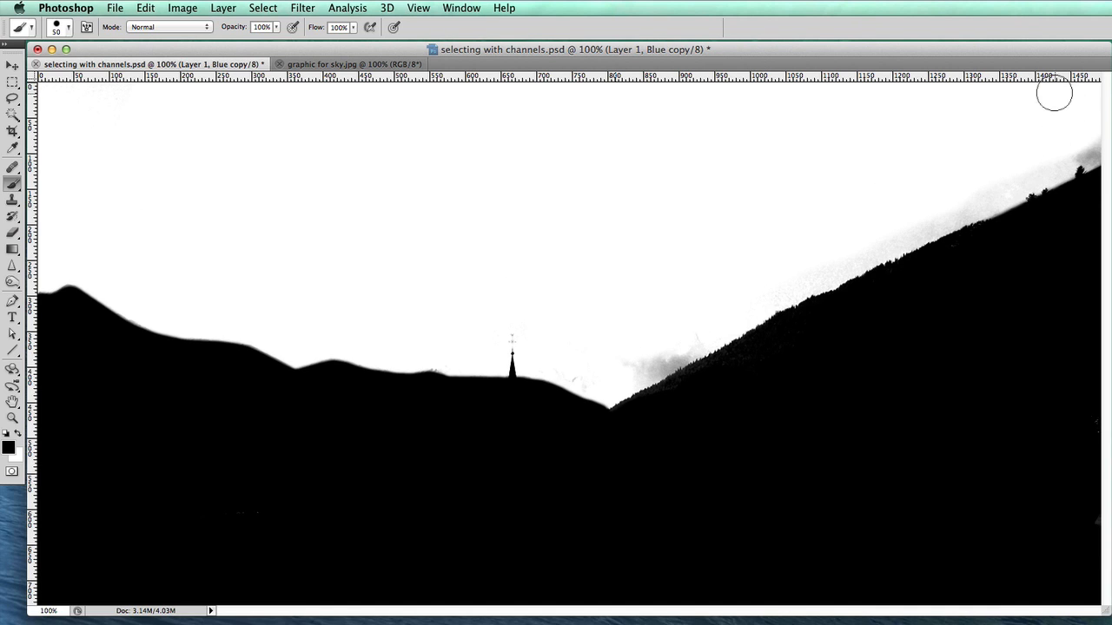
Whiten the remaining sky grays with Curves, moving the white point to input 139 and adding a point at input 70, output 89
key("ctrl+m")
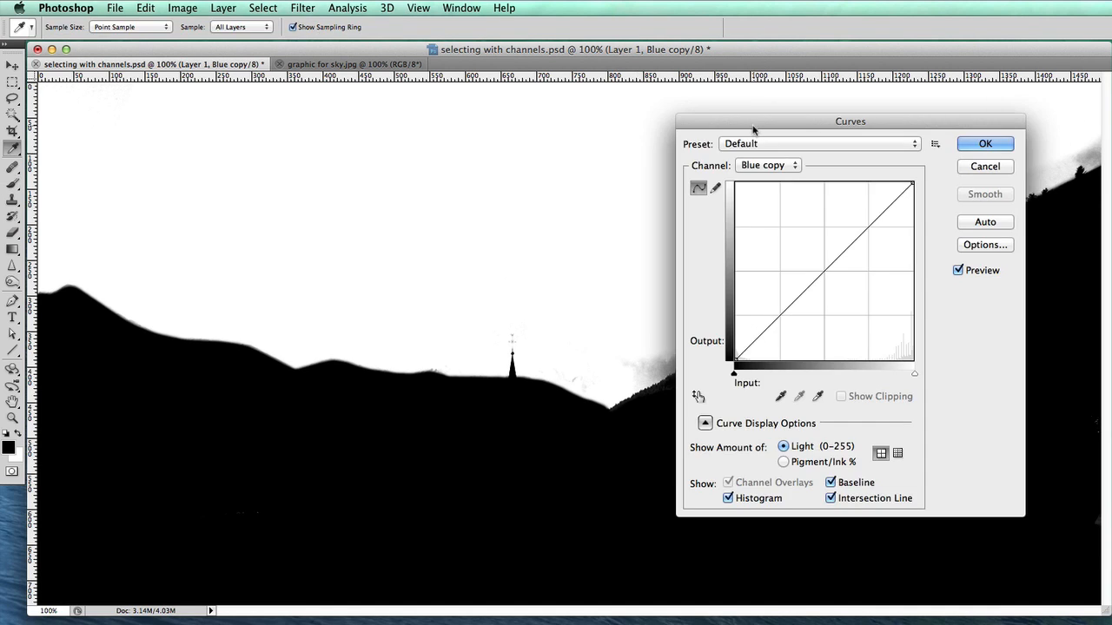
left_click_drag(734, 123, 311, 143)
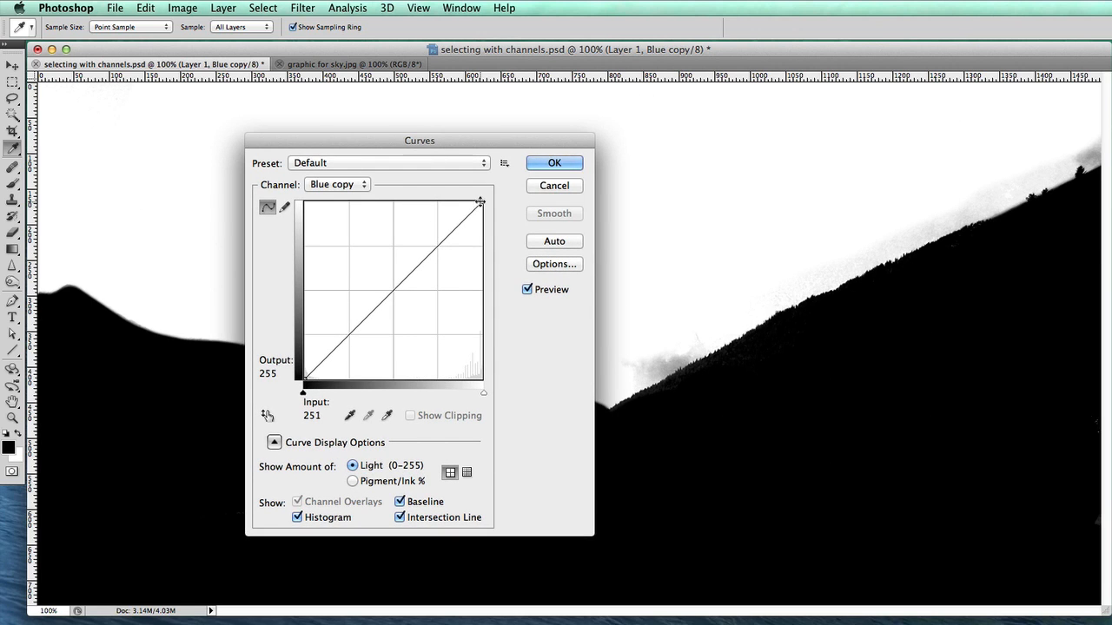
left_click_drag(481, 203, 400, 193)
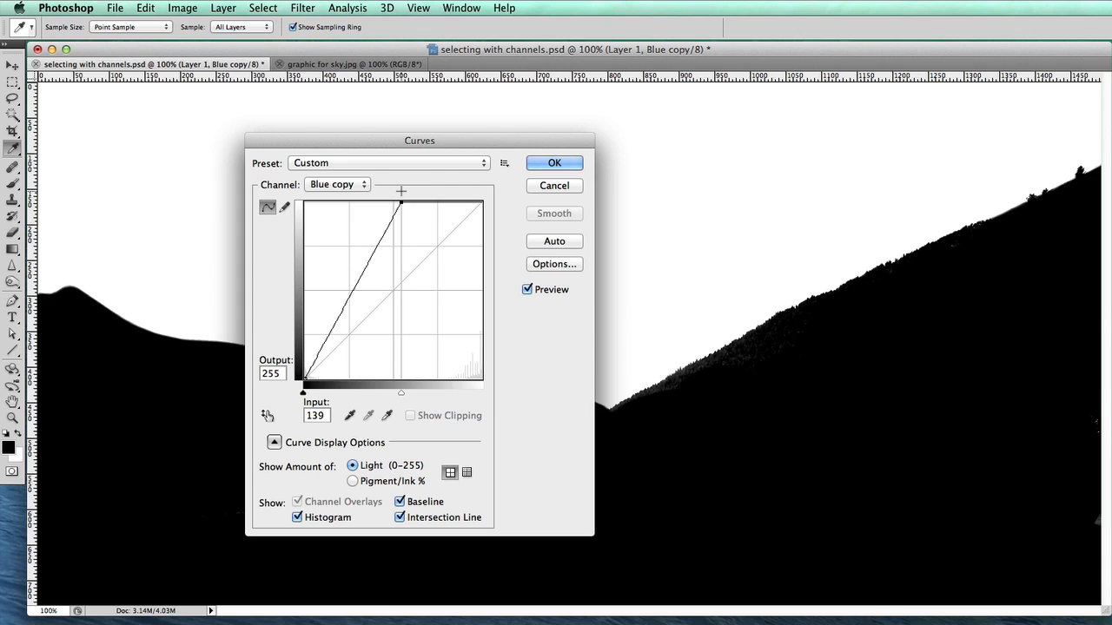
left_click_drag(343, 315, 353, 318)
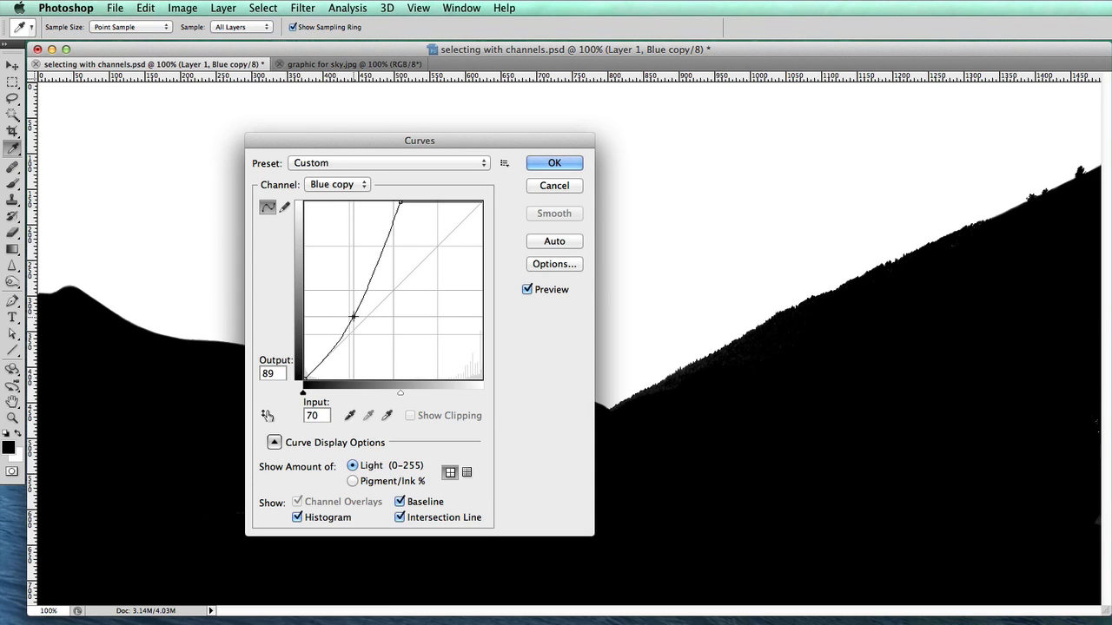
left_click(554, 163)
key("b")
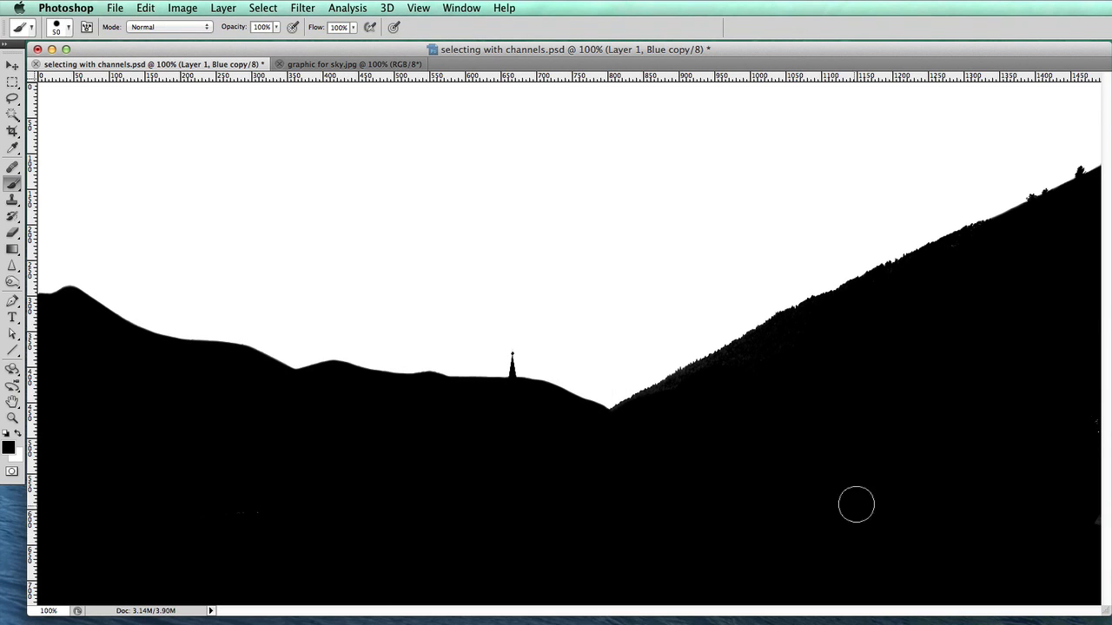